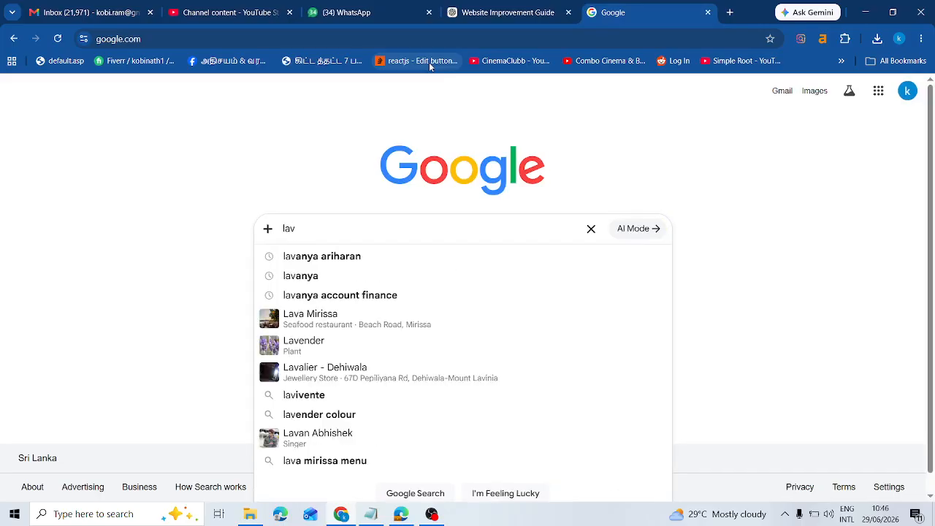
Search Google for "loveable ai" and open the Lovable AI app builder website from the results.
key("BackSpace")
key("BackSpace")
type("ova")
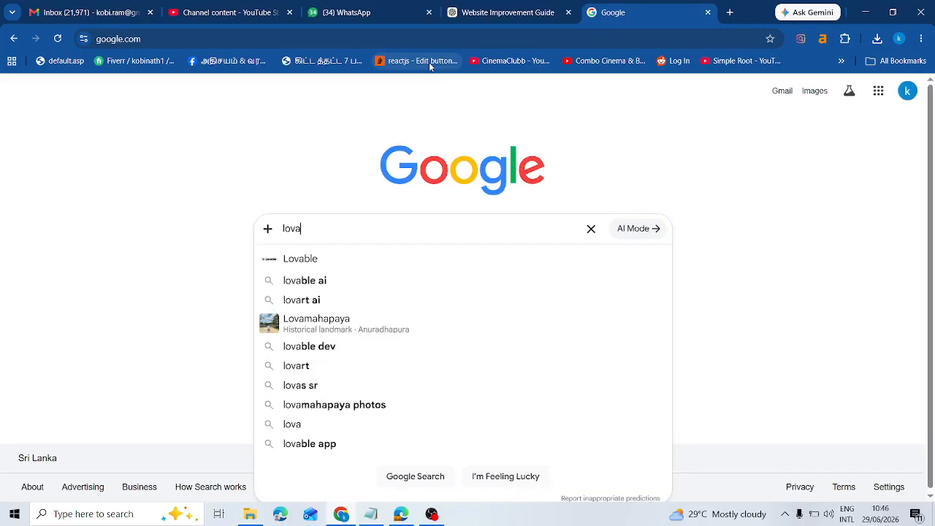
key("BackSpace")
left_click(337, 257)
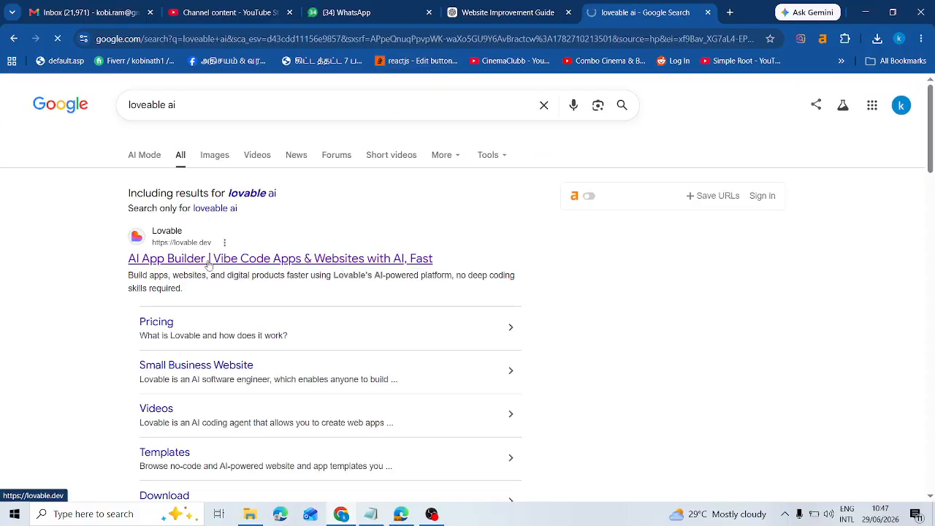
left_click(205, 259)
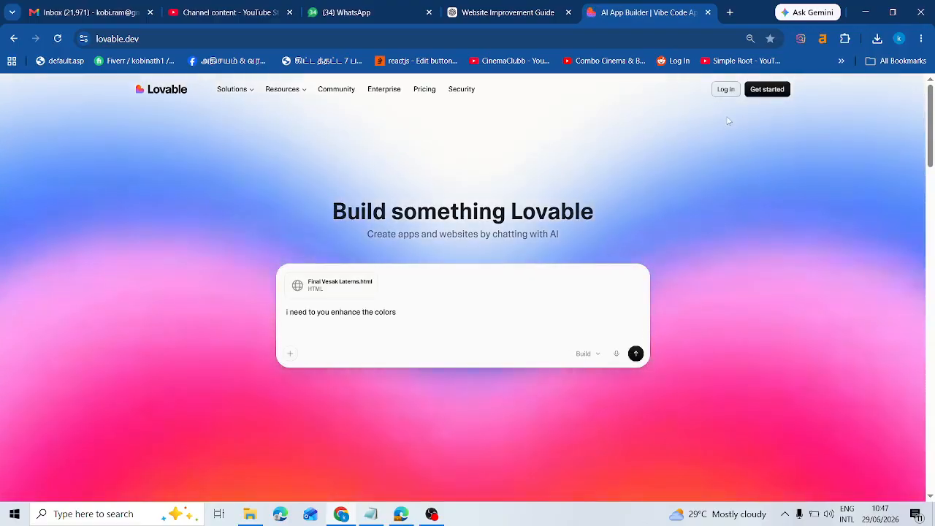
Log in to Lovable by continuing with the first listed Google account.
left_click(726, 89)
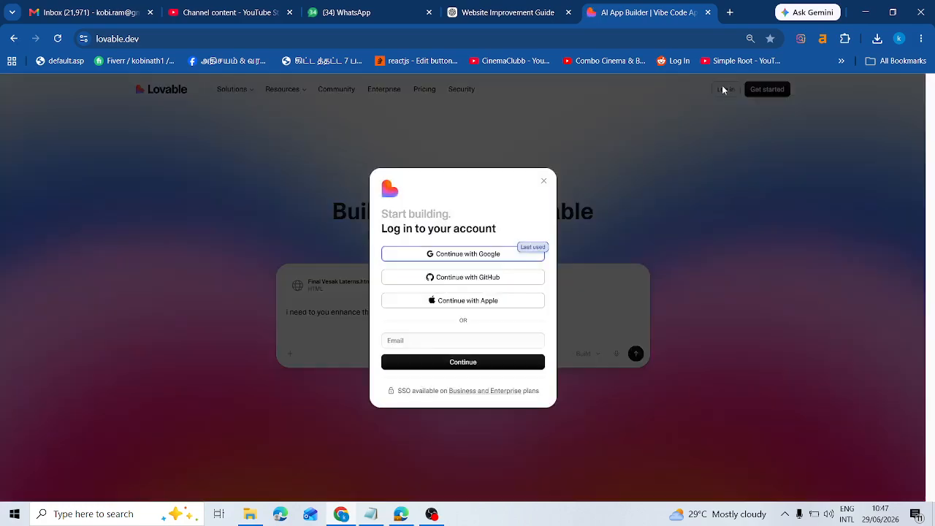
left_click(460, 254)
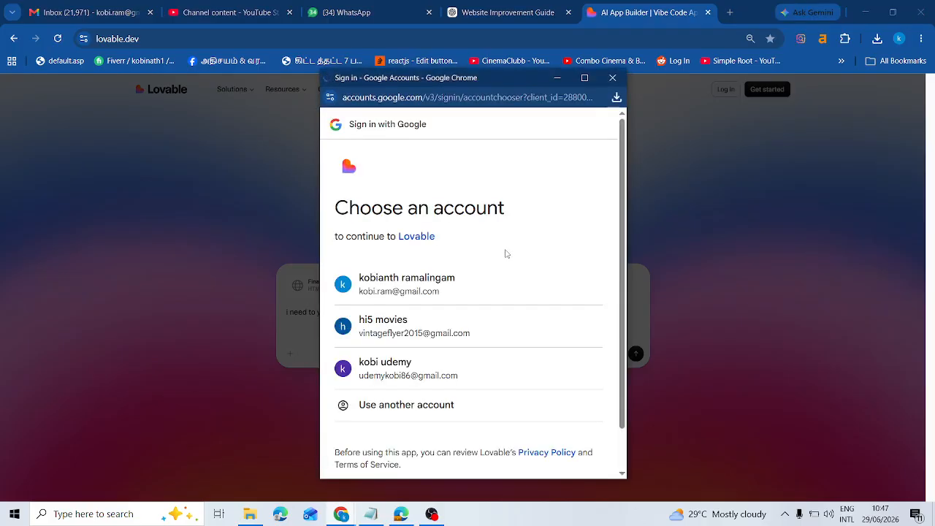
left_click(476, 279)
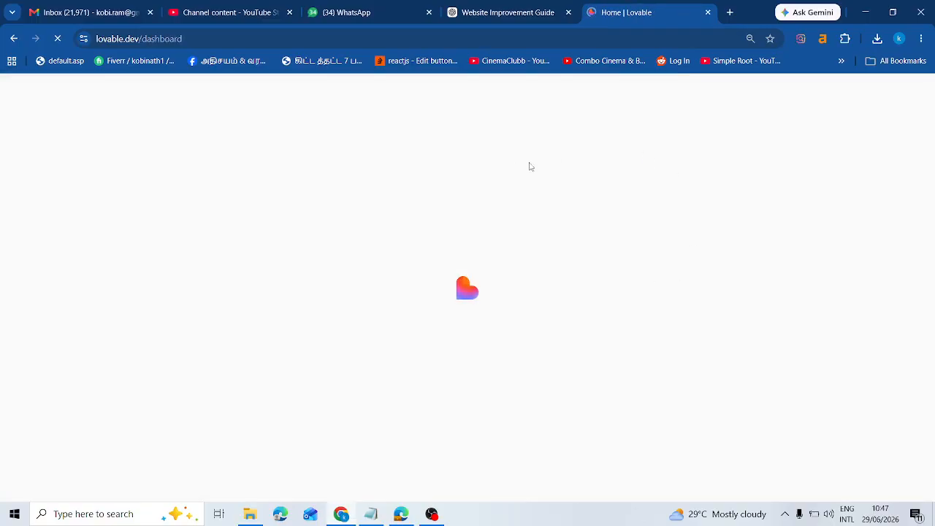
Copy the full Prompt 01 text, including its bullet list, from Step 01 of the ChatGPT Website Improvement Guide.
left_click(500, 4)
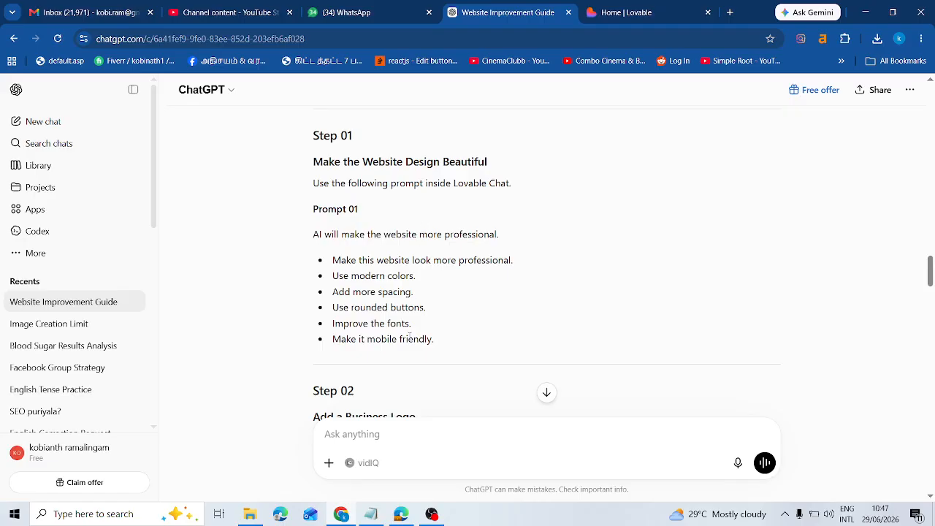
scroll(410, 336, "down", 1)
scroll(443, 277, "up", 1)
left_click_drag(315, 234, 463, 290)
left_click_drag(455, 339, 308, 237)
key("ctrl+c")
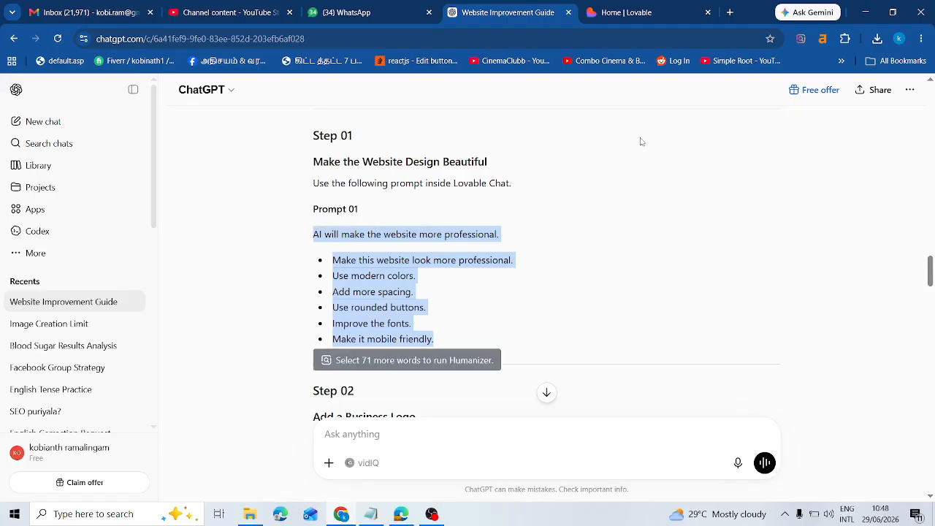
Return to the Lovable dashboard and remove the attached Final Vesak Laterns.html file from the build prompt.
left_click(641, 10)
left_click(576, 160)
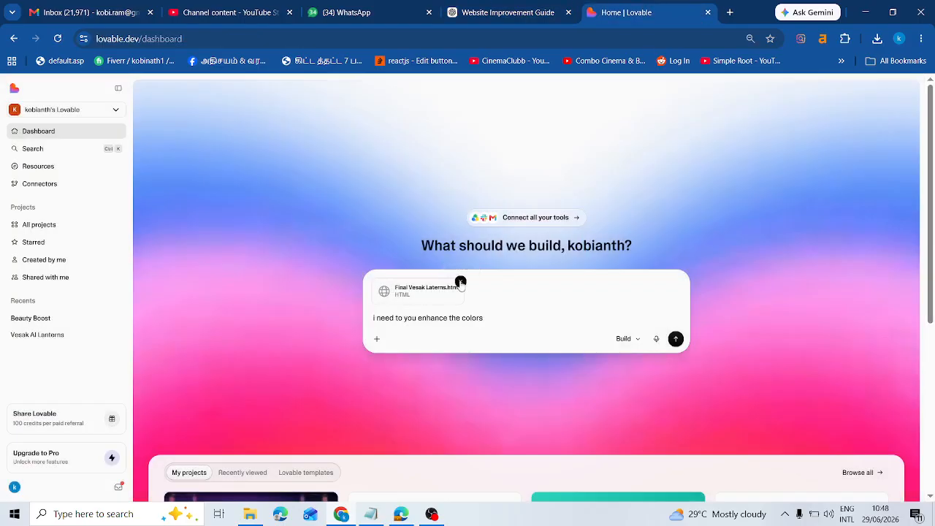
left_click(460, 281)
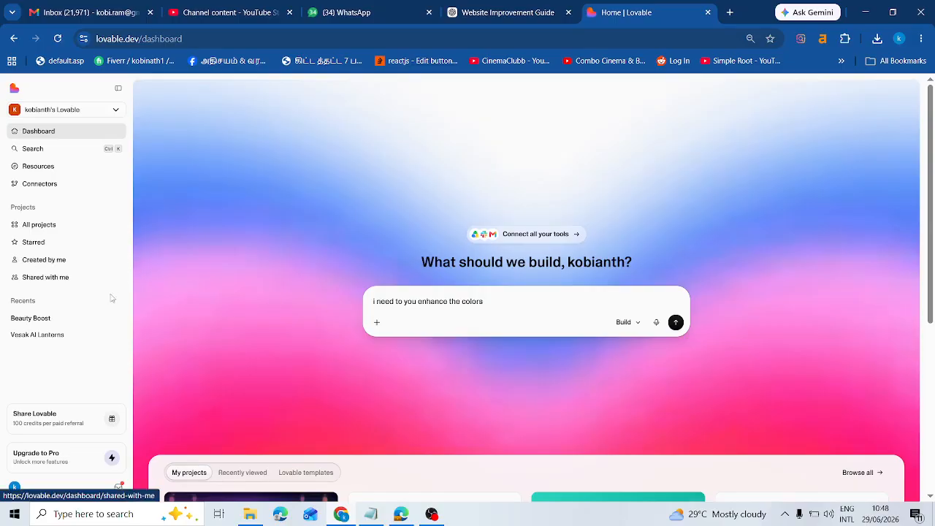
Look over the existing projects and replace the build prompt's text with the copied Prompt 01 about making the website more professional.
scroll(824, 282, "down", 2)
scroll(823, 284, "up", 1)
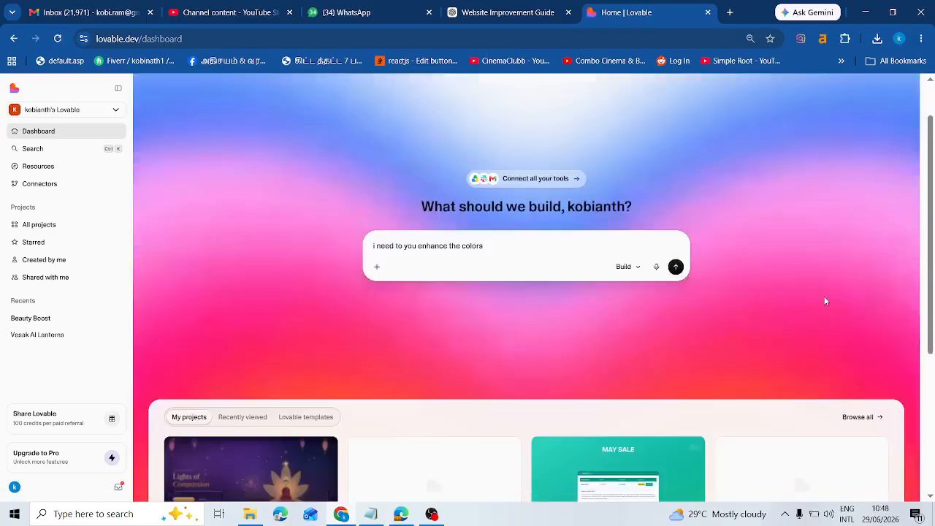
scroll(824, 301, "down", 3)
scroll(818, 298, "up", 4)
scroll(517, 311, "down", 3)
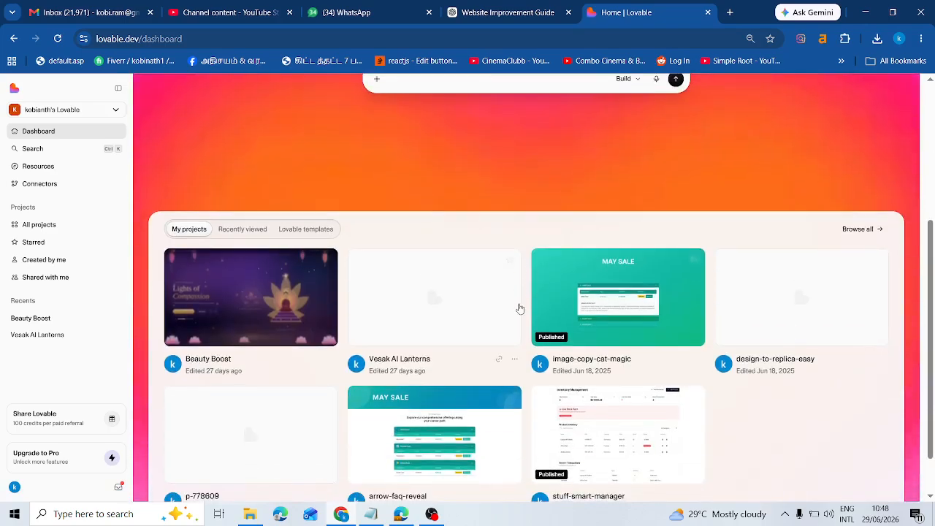
scroll(519, 307, "up", 2)
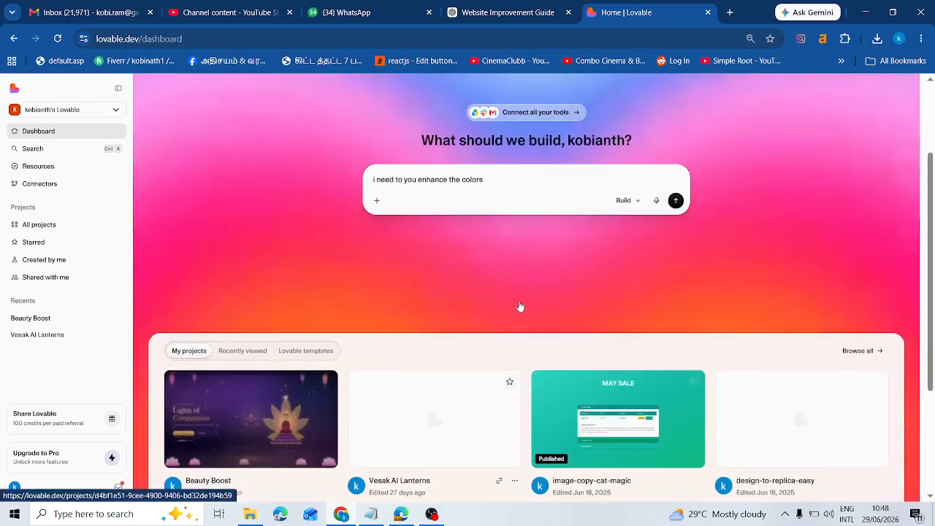
triple_click(471, 179)
key("ctrl+v")
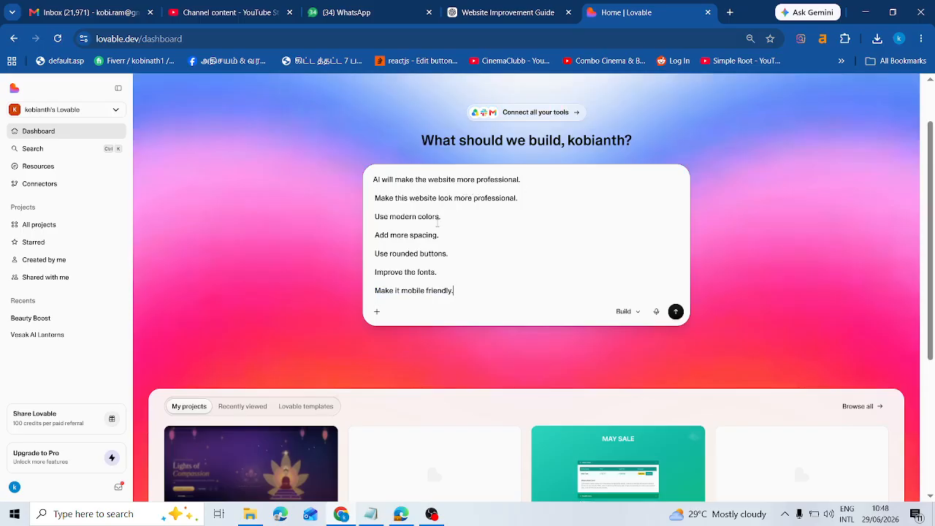
left_click(347, 514)
left_click(347, 515)
left_click(402, 516)
left_click(347, 515)
left_click(489, 10)
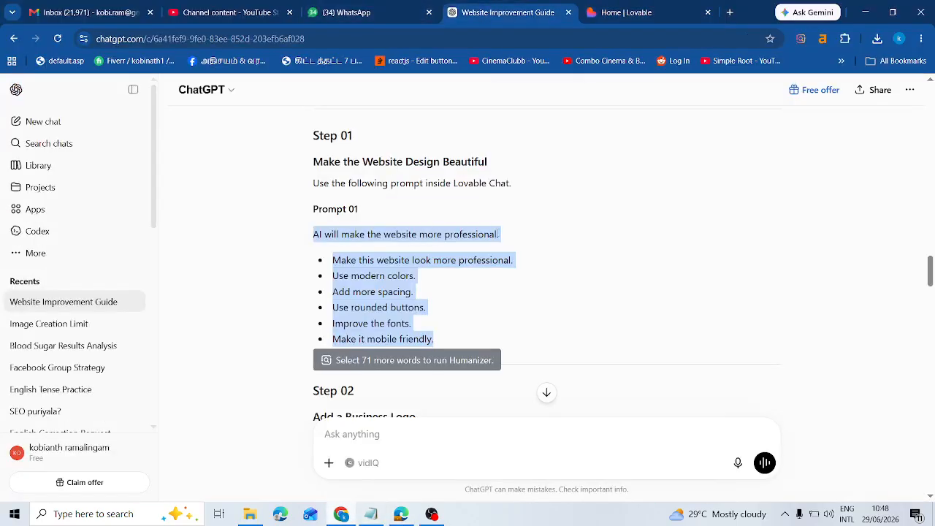
left_click(867, 10)
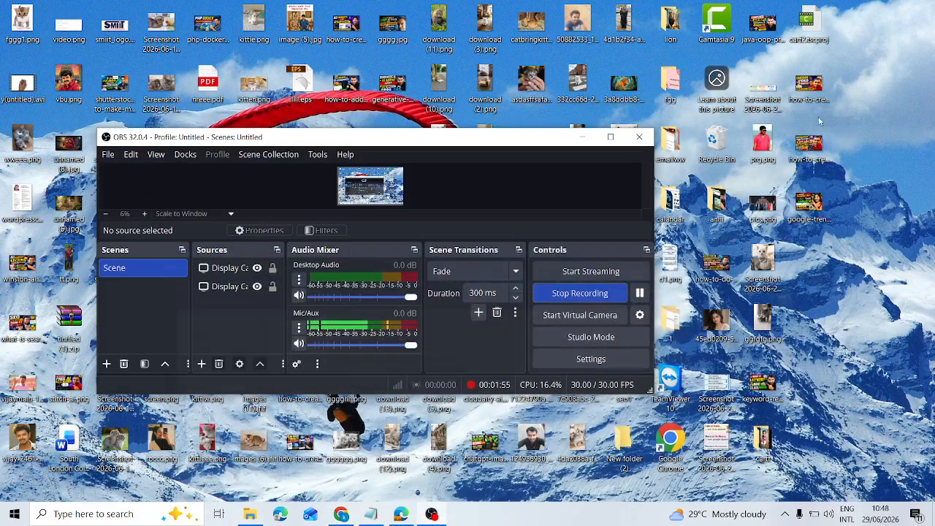
left_click(343, 515)
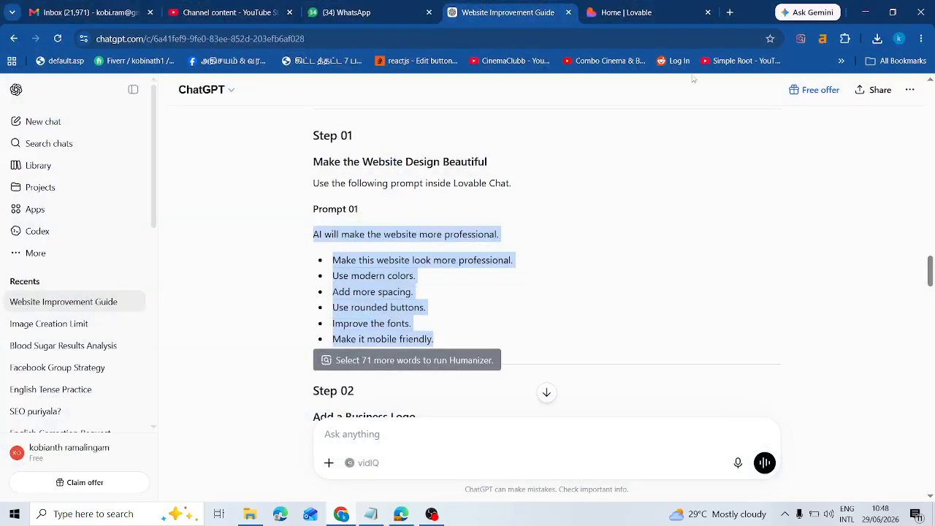
Return to the Lovable dashboard and submit the website design prompt in Build mode.
left_click(629, 9)
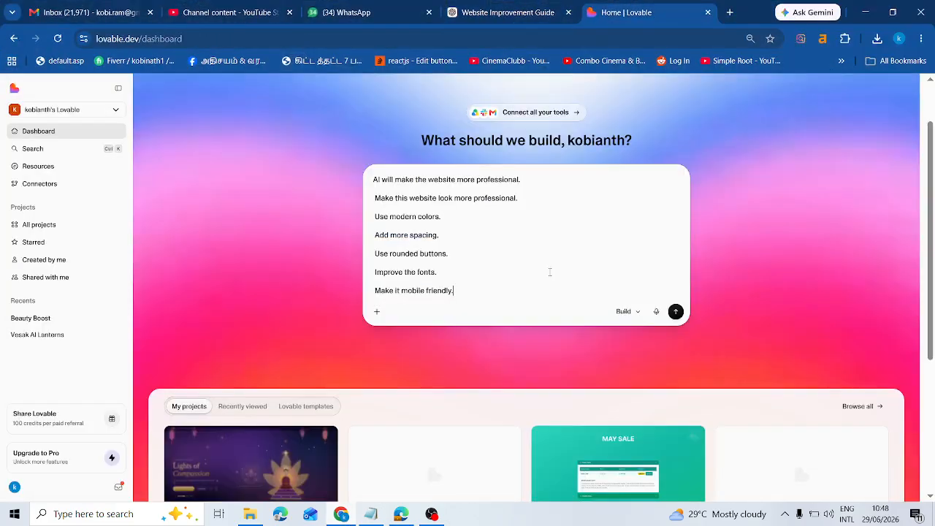
left_click(676, 312)
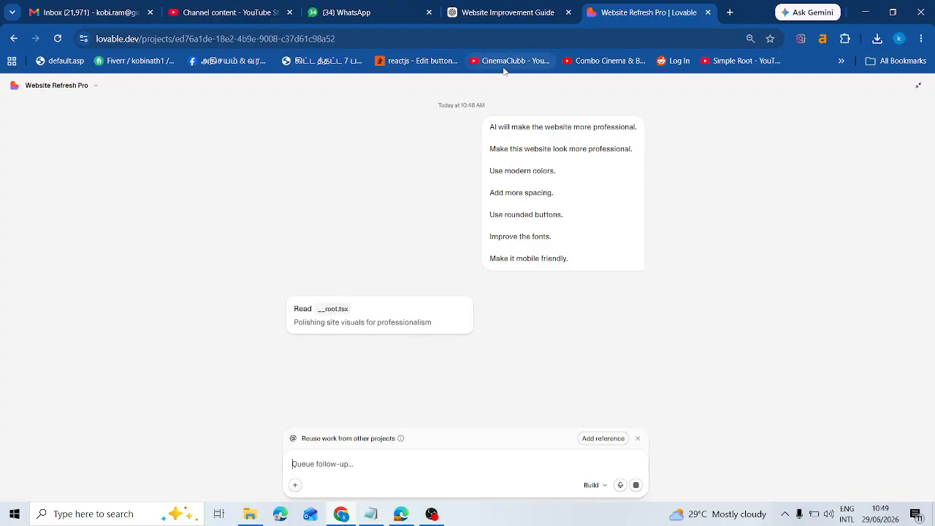
Review the ChatGPT guide's prompts for the business logo, business images, About Us section and contact information.
left_click(492, 6)
scroll(653, 244, "down", 3)
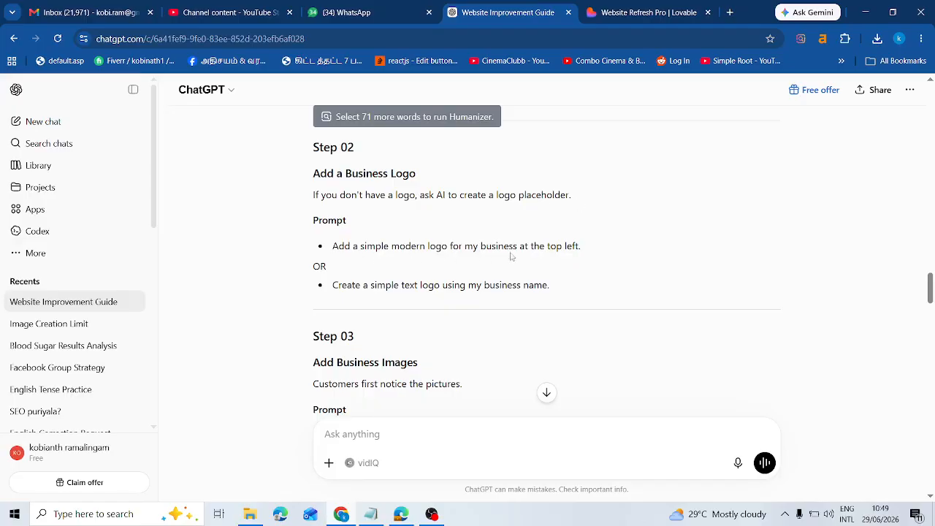
triple_click(574, 246)
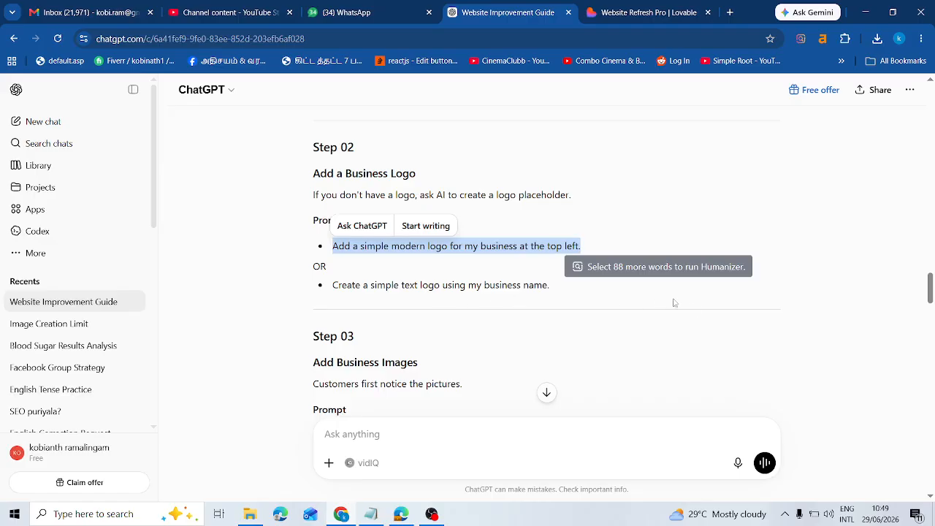
scroll(697, 310, "down", 3)
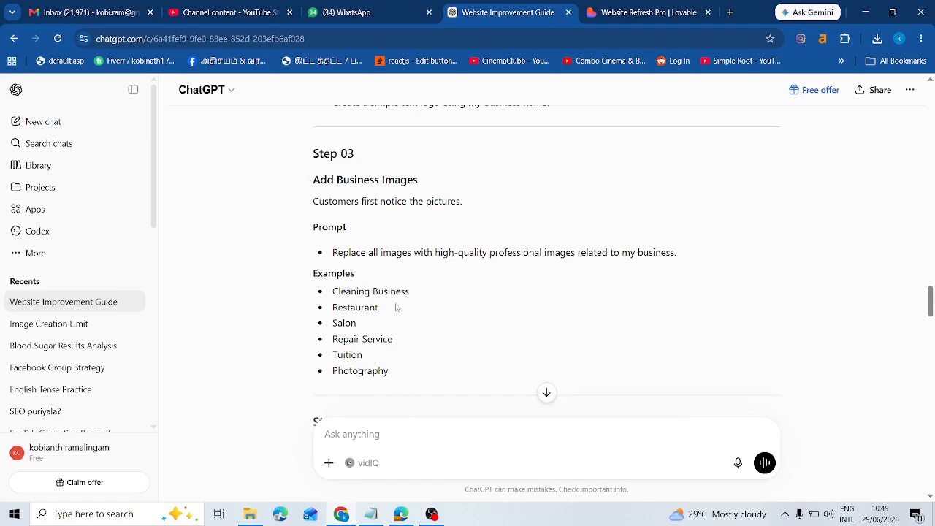
scroll(388, 362, "down", 3)
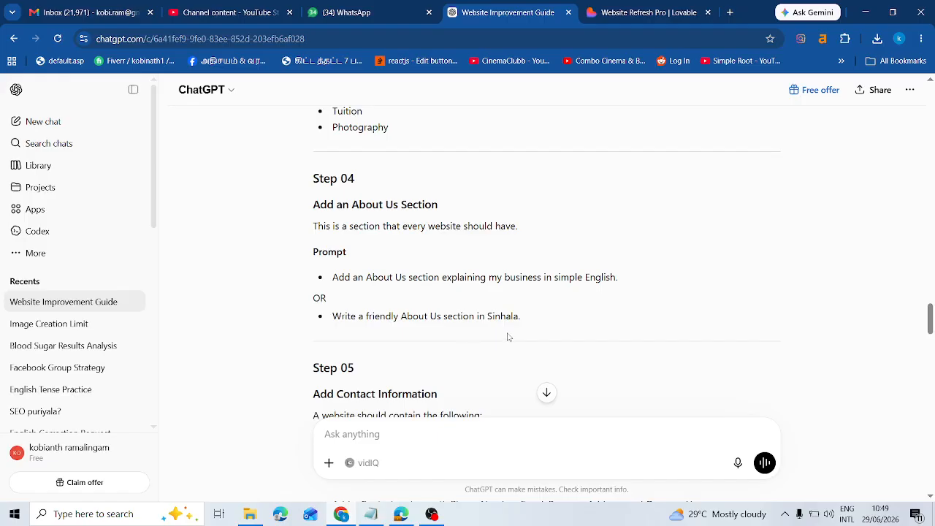
scroll(472, 264, "down", 5)
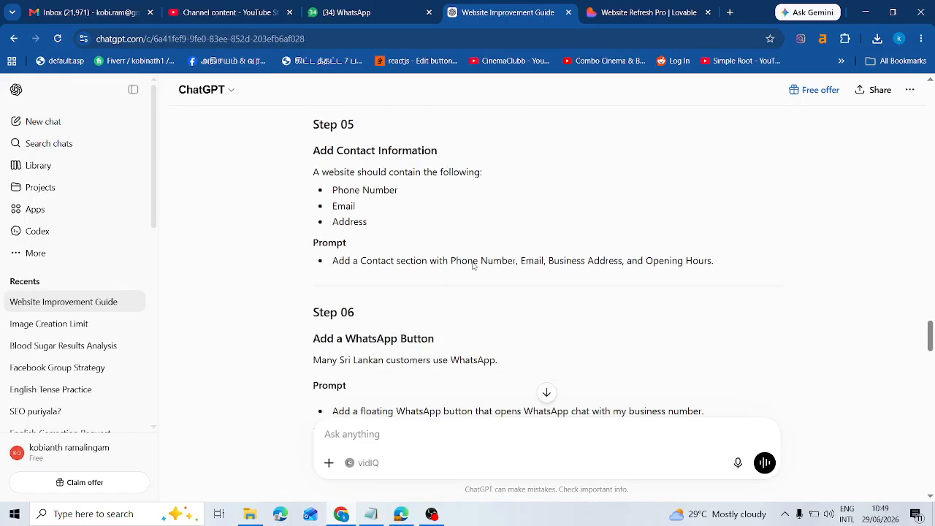
scroll(557, 284, "up", 6)
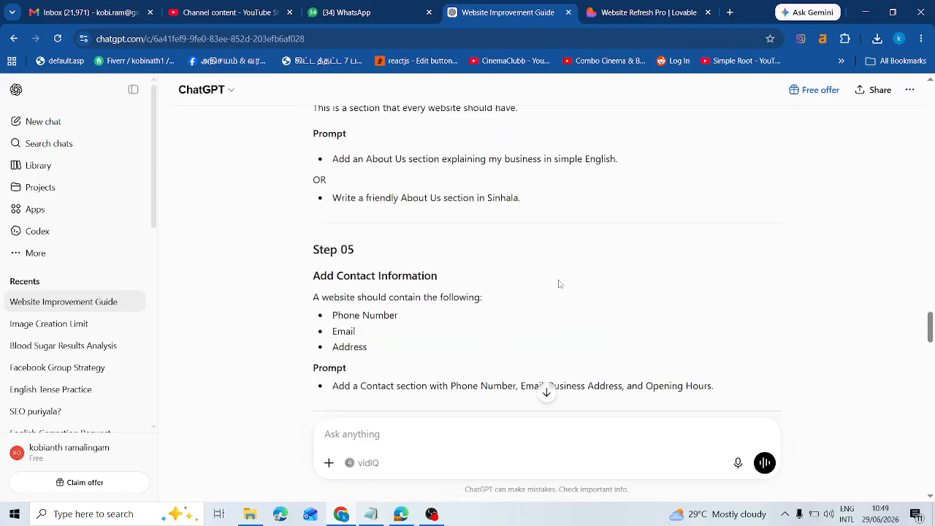
scroll(557, 284, "up", 2)
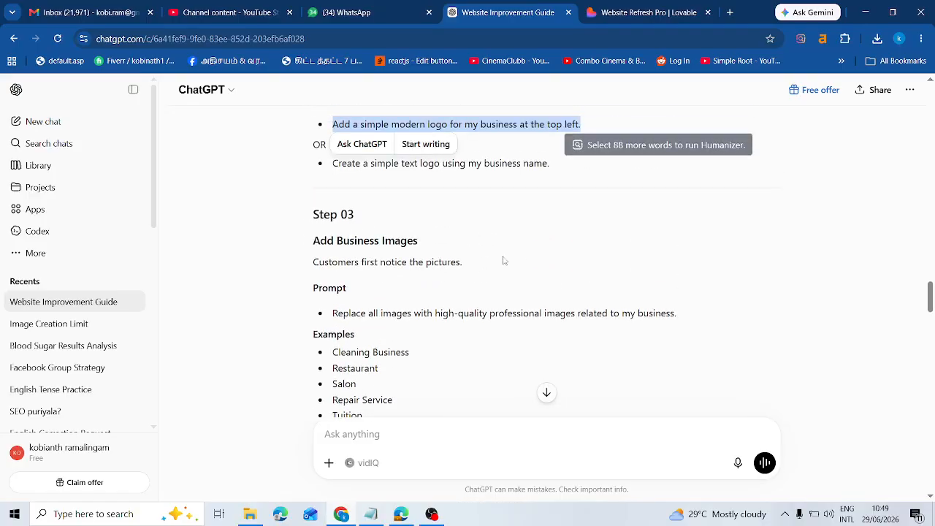
Return to the Lovable project, dismiss the tip about comments and visual edits, and examine the generated homepage from top to bottom.
left_click(623, 4)
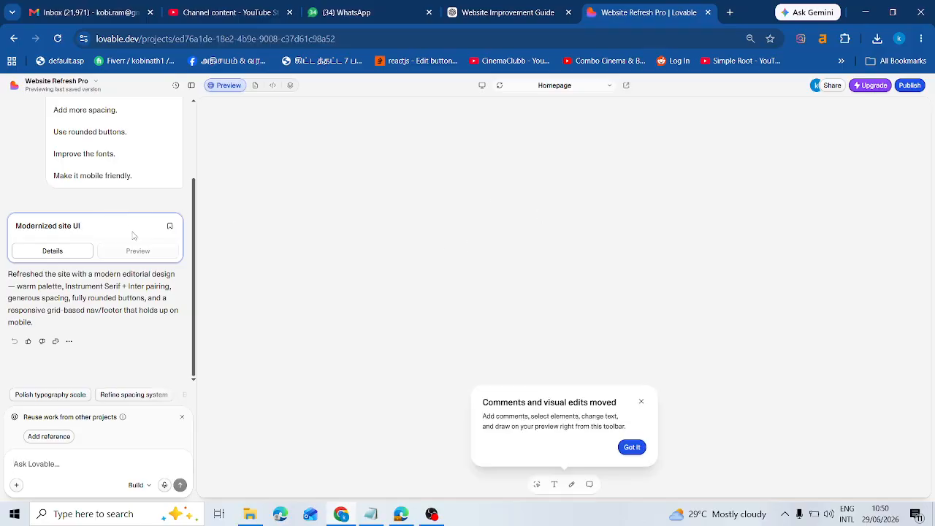
left_click(632, 447)
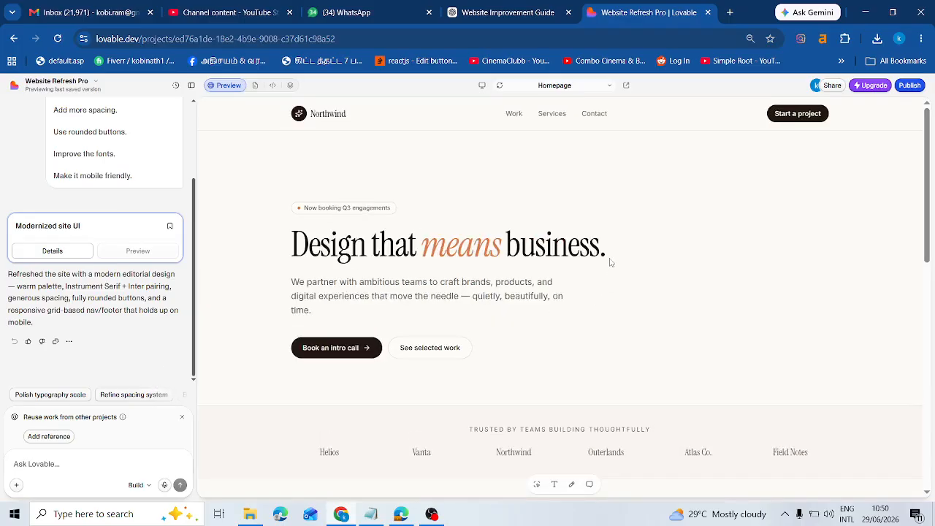
scroll(730, 278, "down", 5)
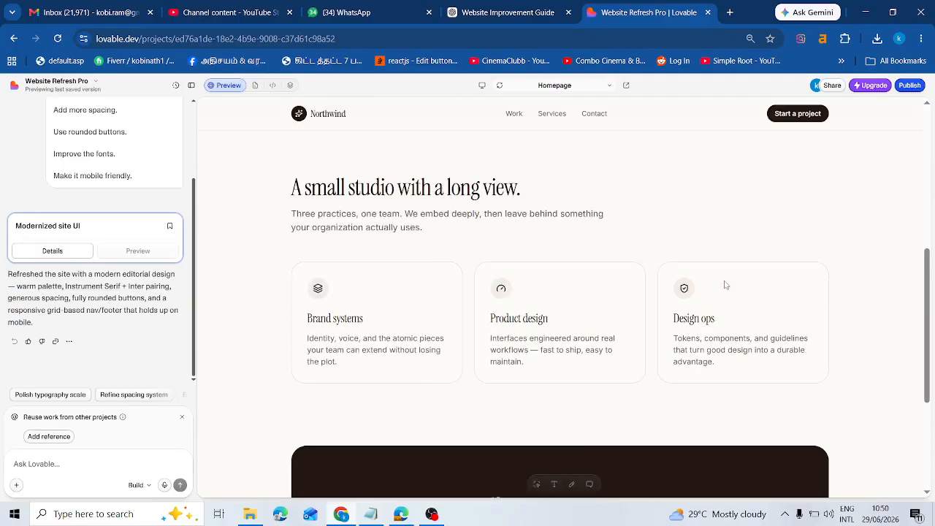
scroll(725, 286, "down", 3)
right_click(722, 288)
key("Escape")
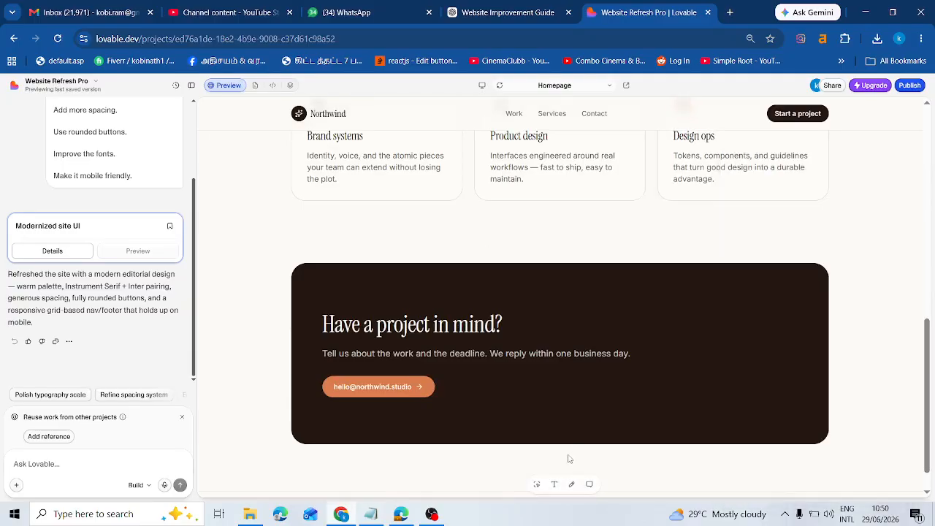
scroll(752, 397, "down", 1)
scroll(752, 397, "up", 10)
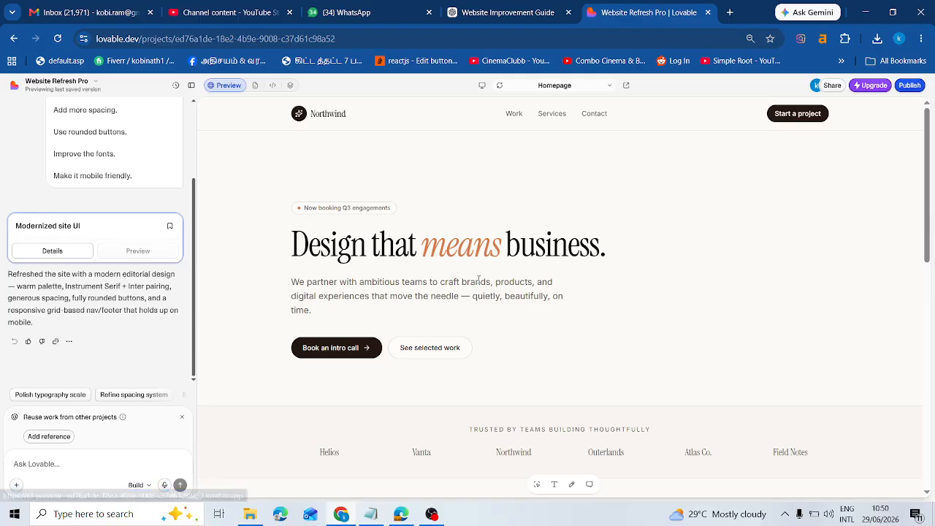
scroll(556, 336, "down", 6)
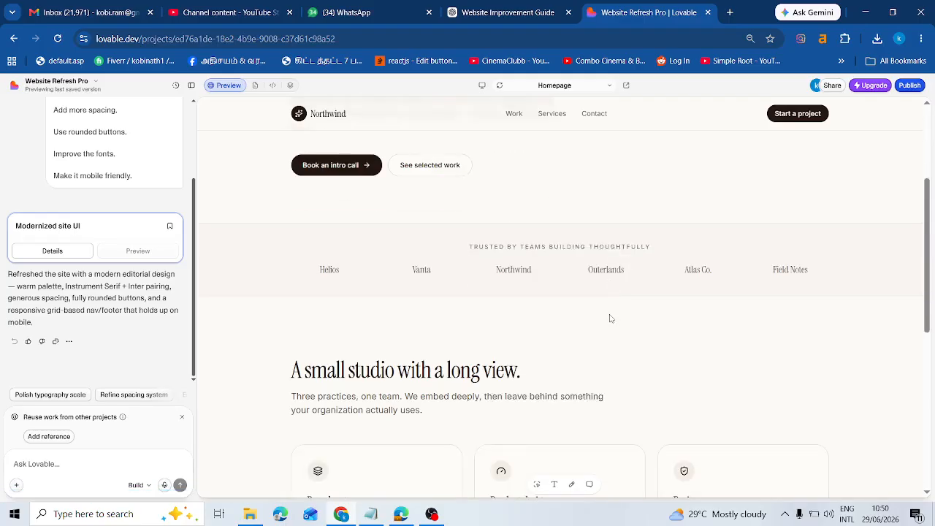
scroll(611, 320, "down", 2)
scroll(694, 333, "up", 10)
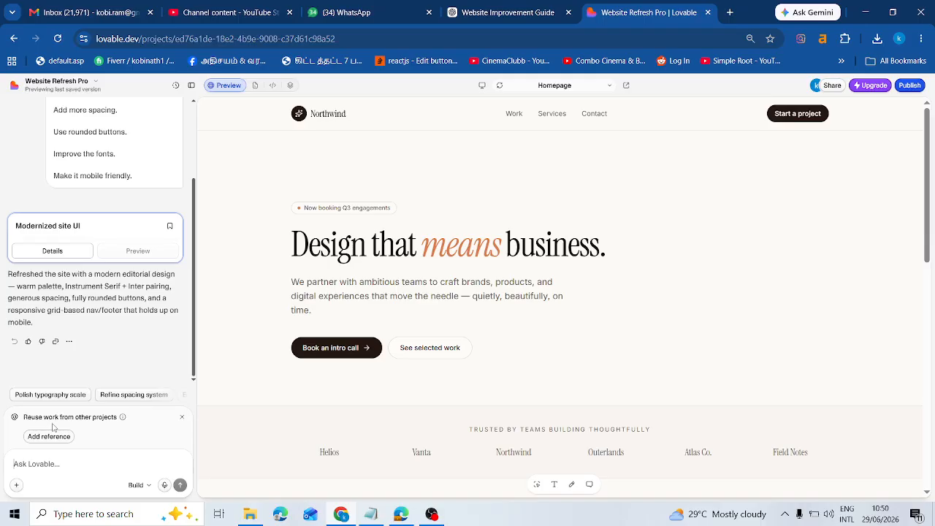
Switch to the ChatGPT guide and copy the Step 02 prompt "Add a simple modern logo for my business at the top left.".
left_click(55, 461)
left_click(491, 11)
left_click(561, 239)
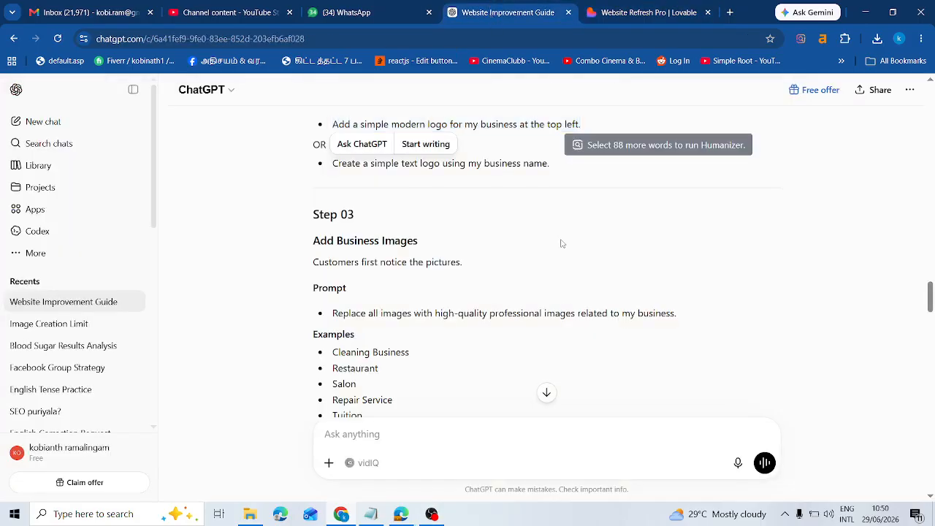
scroll(548, 237, "up", 2)
scroll(352, 207, "up", 1)
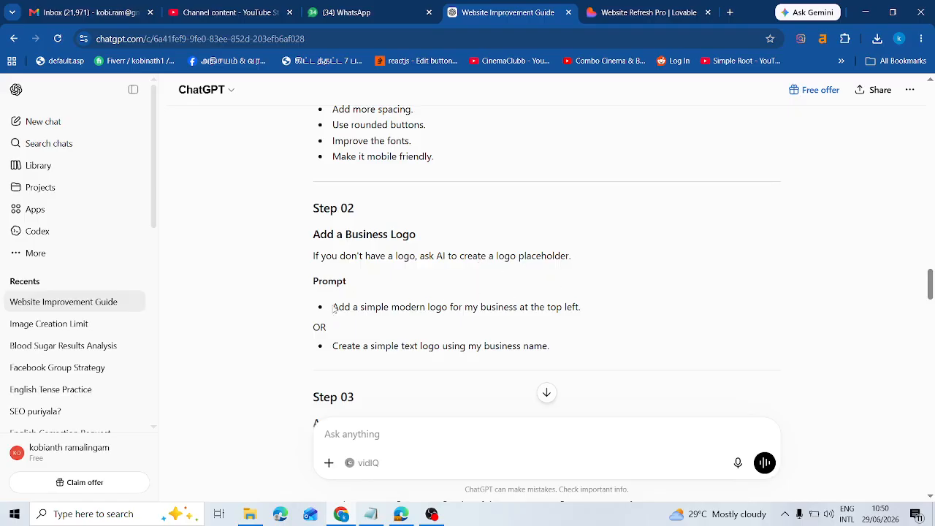
left_click_drag(332, 310, 611, 314)
key("ctrl+c")
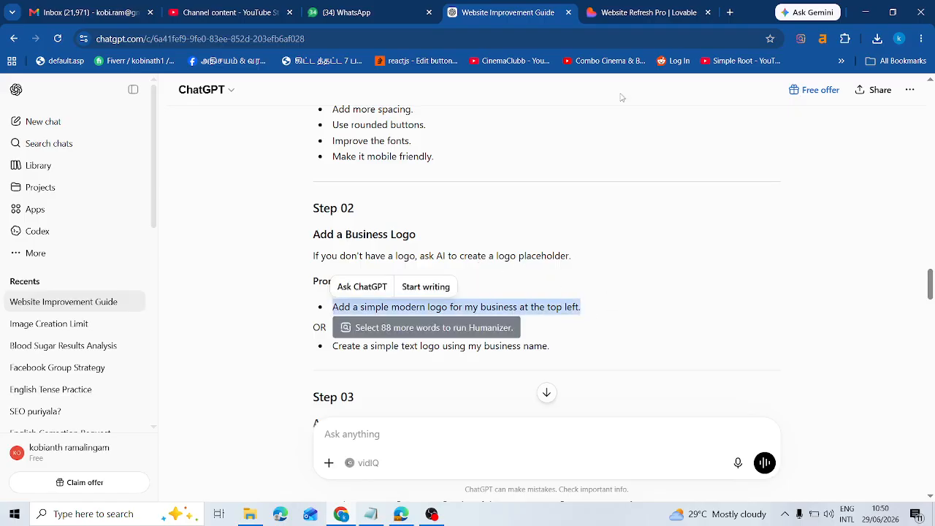
Return to the Lovable project, paste the logo prompt, append the business name "Next EYE" and submit it in Build mode.
left_click(622, 6)
left_click(67, 459)
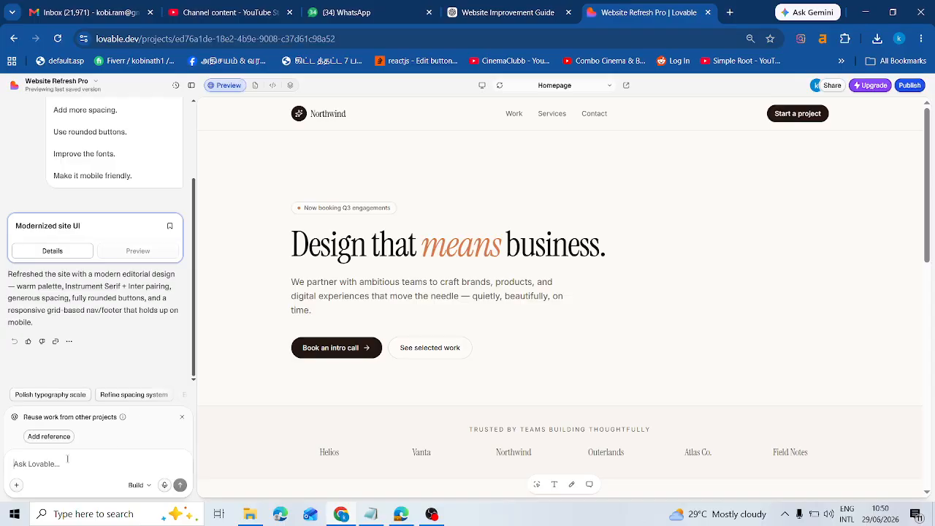
key("ctrl+v")
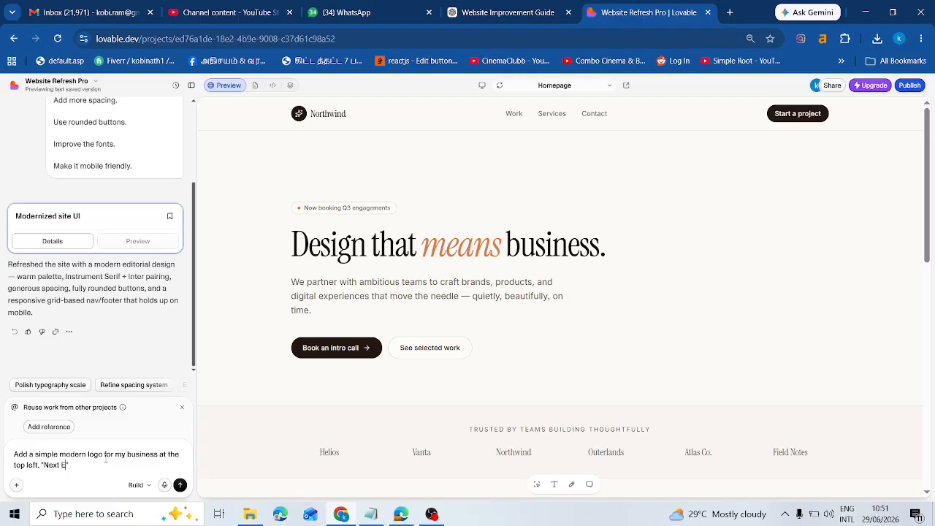
left_click(180, 486)
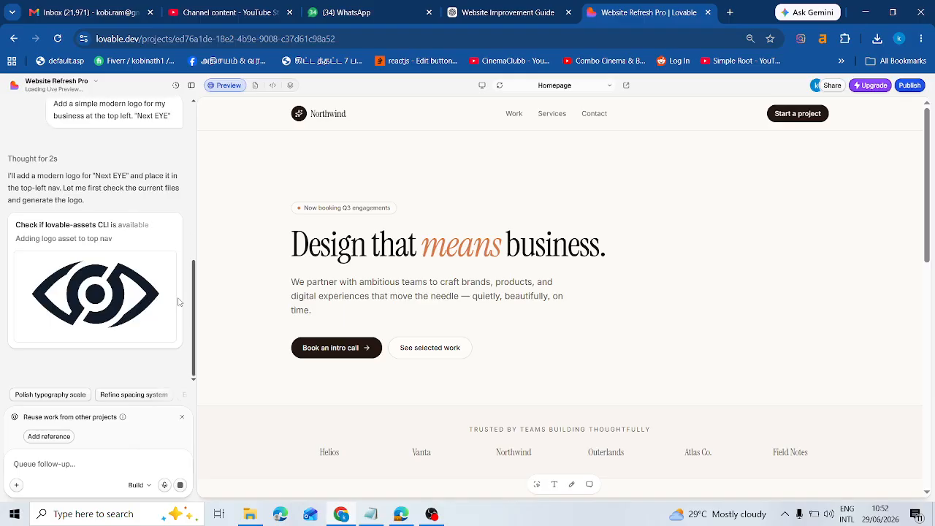
scroll(178, 302, "up", 3)
scroll(182, 304, "down", 3)
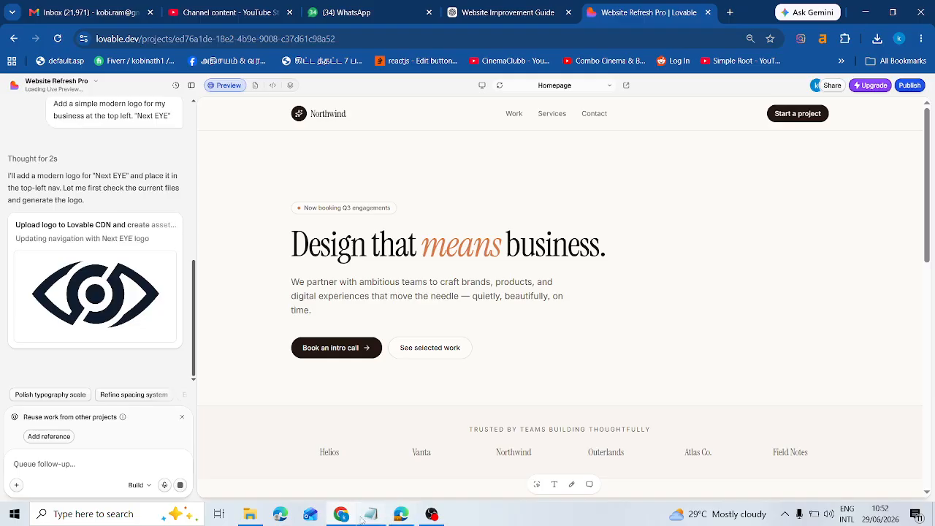
Switch to the ChatGPT guide and copy the Step 03 prompt about replacing all images with high-quality professional business images.
left_click(497, 12)
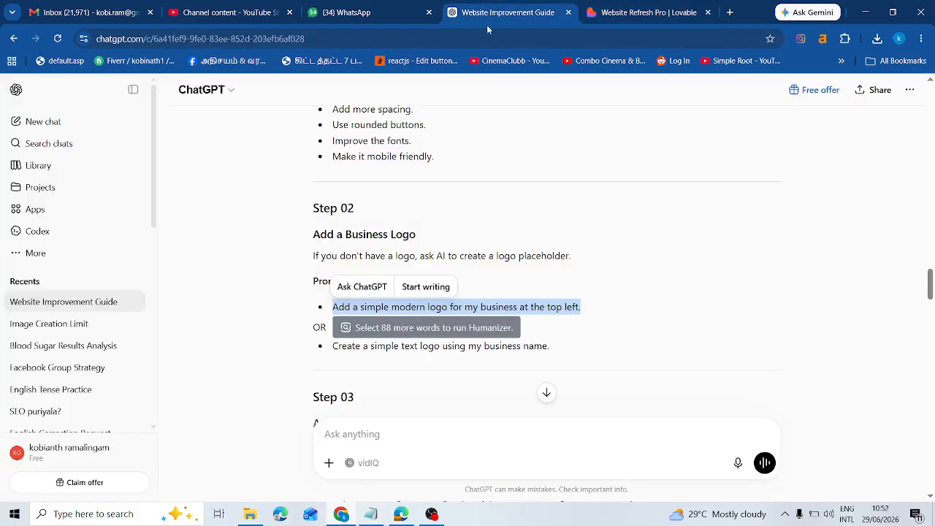
left_click(637, 270)
scroll(638, 273, "down", 2)
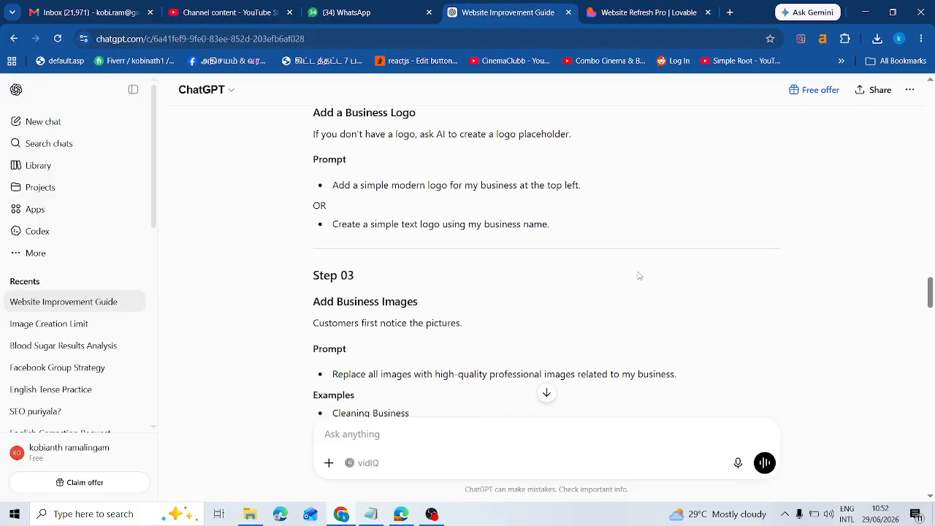
scroll(638, 276, "down", 1)
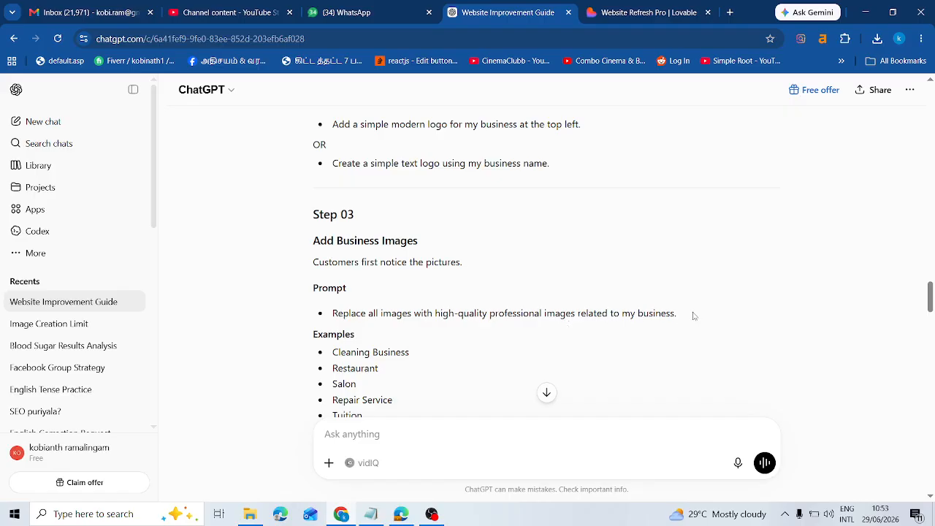
left_click_drag(691, 317, 328, 312)
key("ctrl+c")
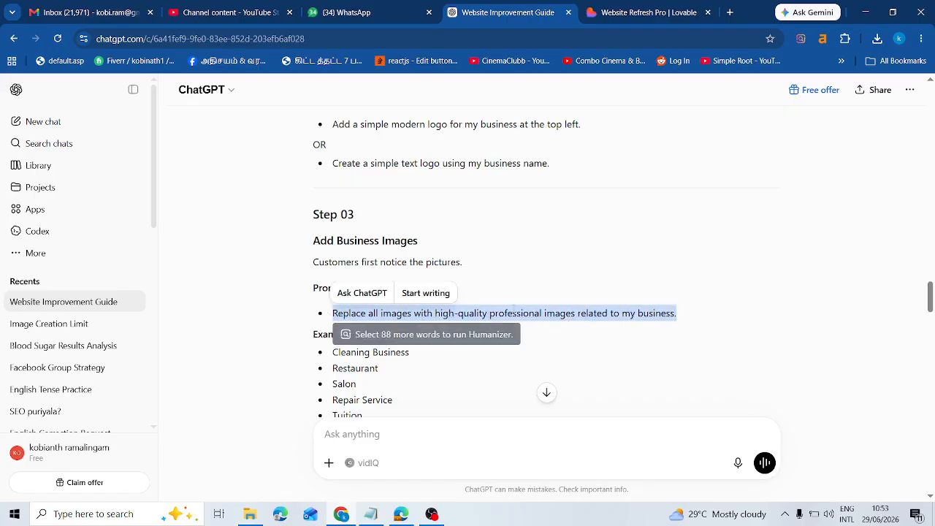
Look over the example business types under Step 03 in the guide and reselect the business images prompt.
right_click(577, 311)
key("Escape")
scroll(772, 258, "down", 2)
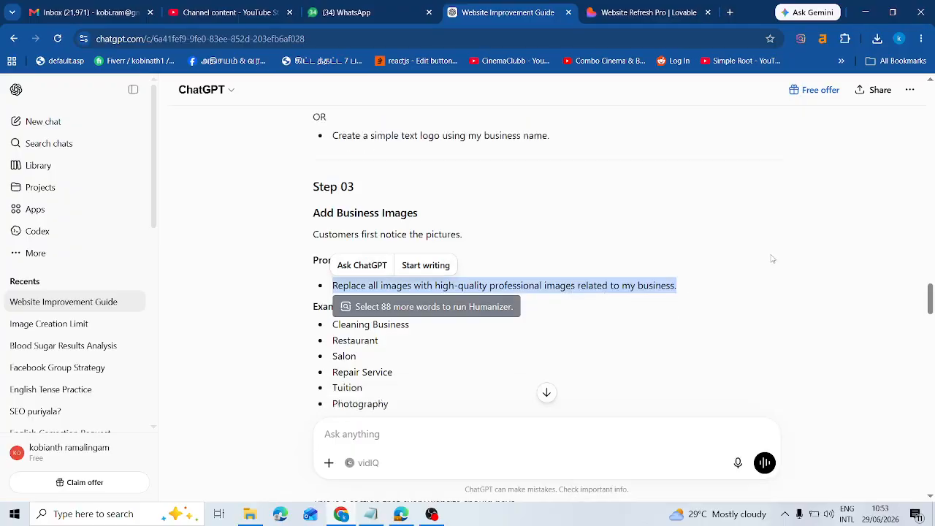
left_click(703, 265)
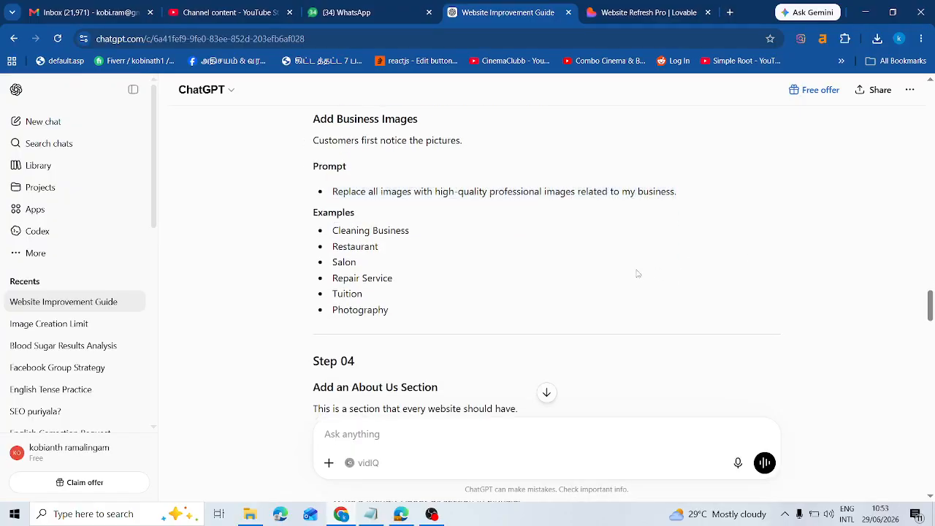
double_click(354, 247)
left_click_drag(333, 194, 688, 195)
scroll(694, 136, "down", 1)
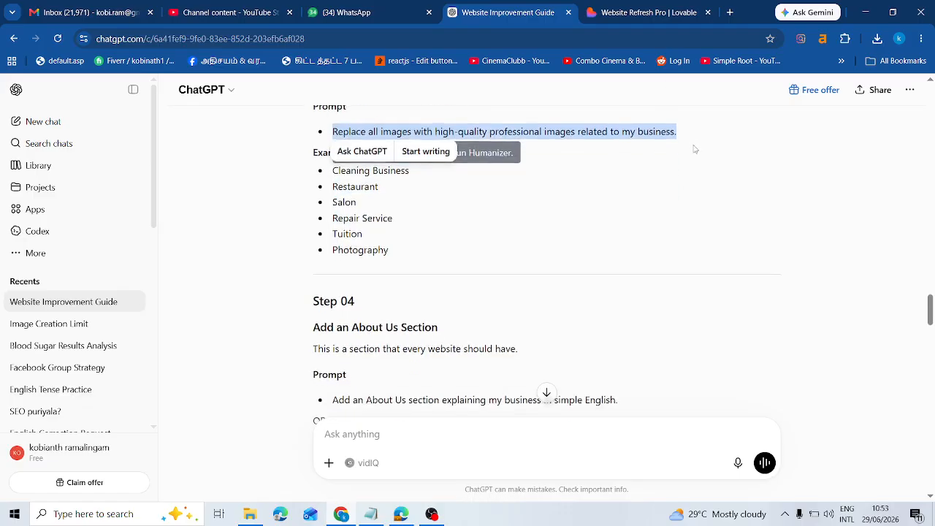
scroll(694, 137, "up", 1)
Return to Lovable, allow the agent to check the logo in the preview, and paste the business images prompt followed by empty quotation marks.
left_click(643, 7)
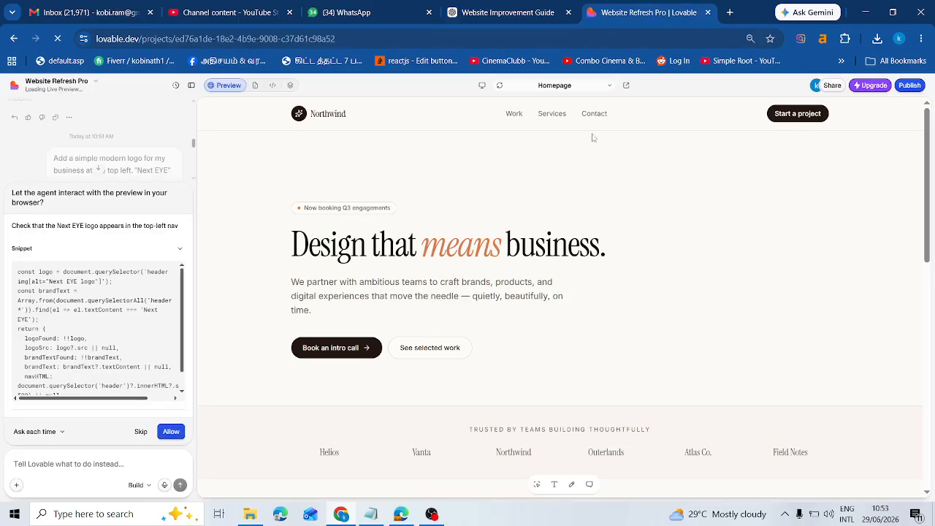
left_click(168, 433)
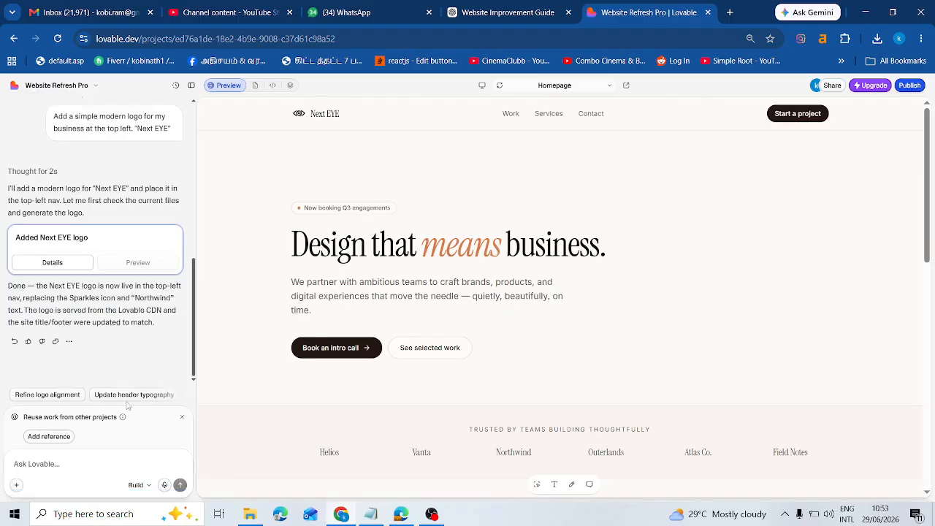
key("ctrl+v")
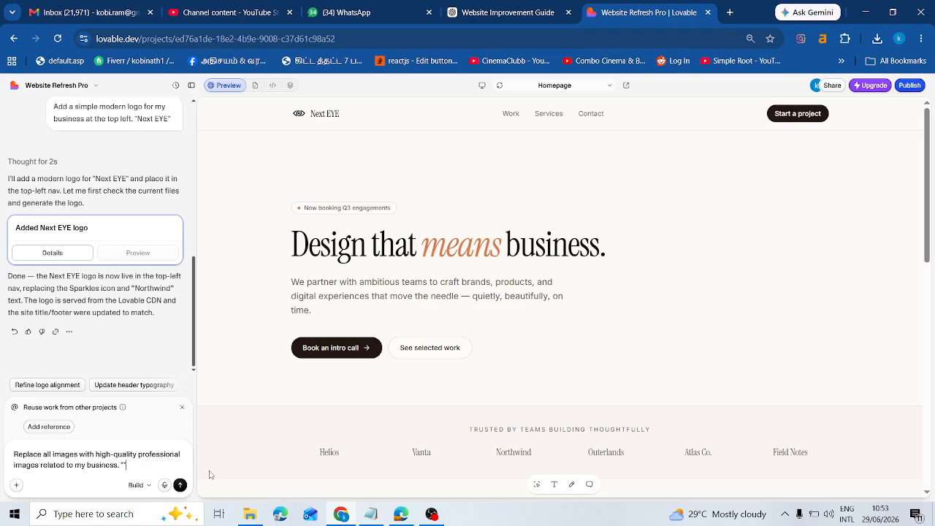
Copy the "Restaurant" example from the ChatGPT guide, add it to the image replacement prompt in Lovable and submit the prompt.
left_click(536, 9)
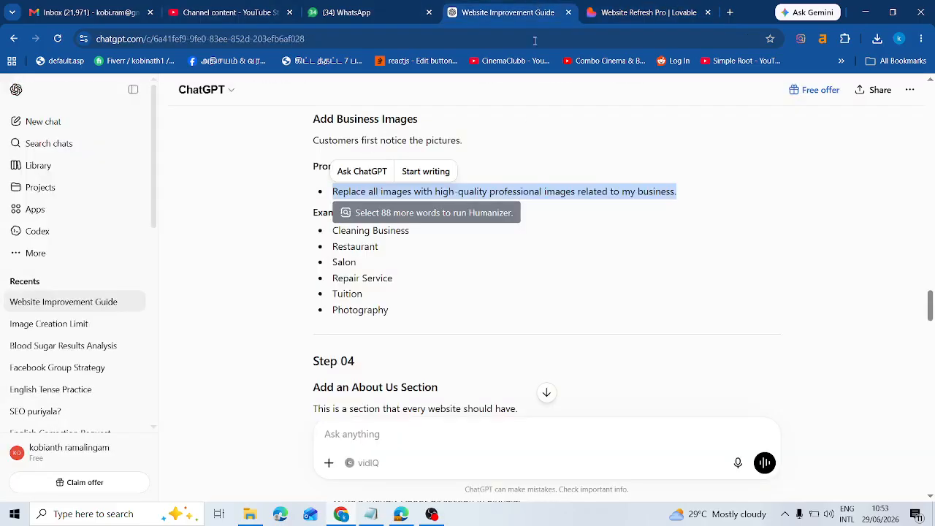
double_click(355, 246)
key("ctrl+c")
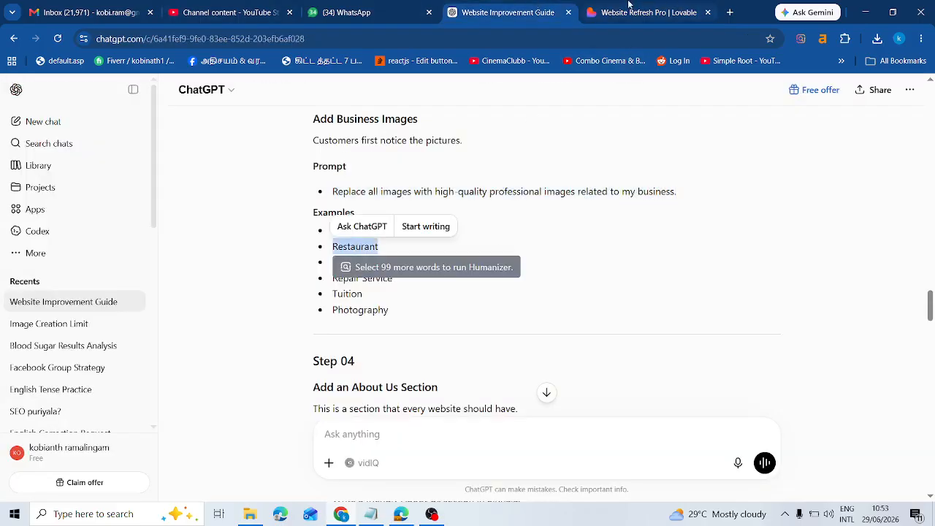
left_click(643, 11)
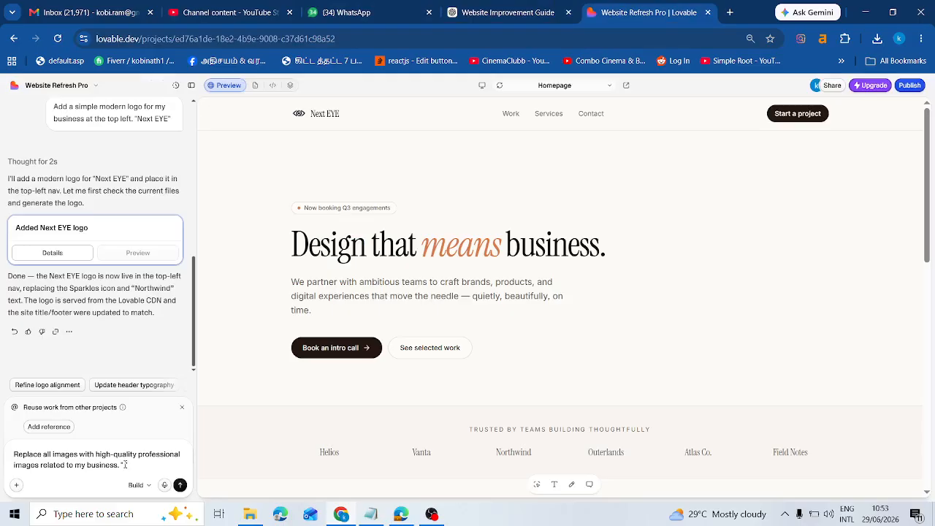
key("ctrl+v")
type(":")
left_click(180, 485)
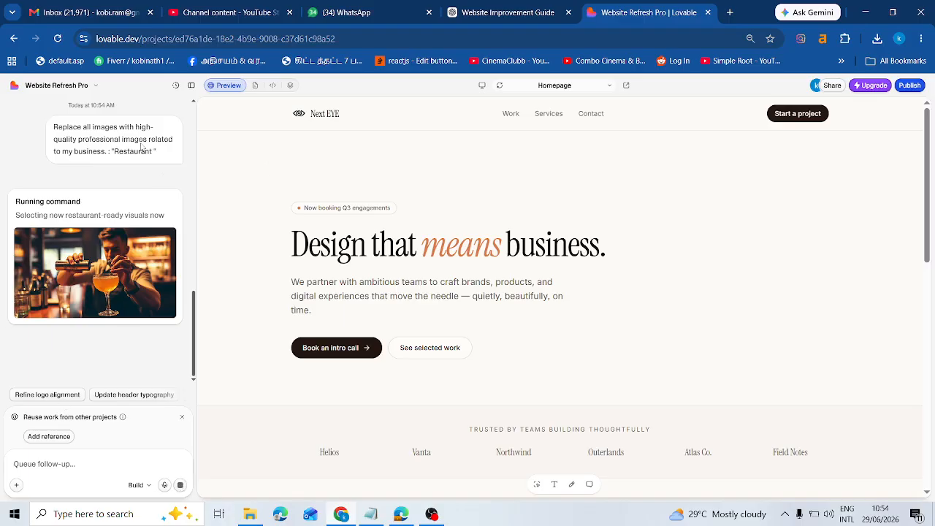
scroll(95, 154, "up", 1)
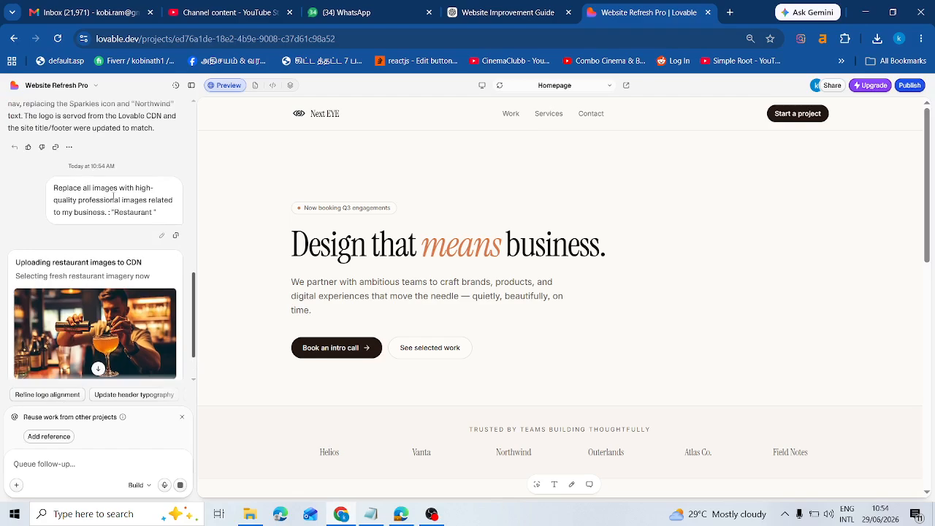
scroll(136, 226, "down", 1)
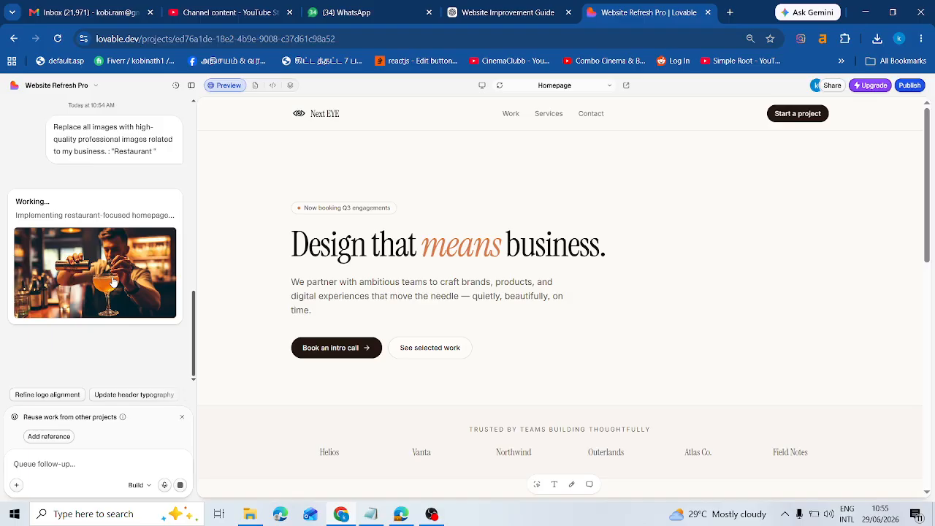
Switch to the ChatGPT guide and copy the Step 04 prompt "Add an About Us section explaining my business in simple English.".
left_click(504, 12)
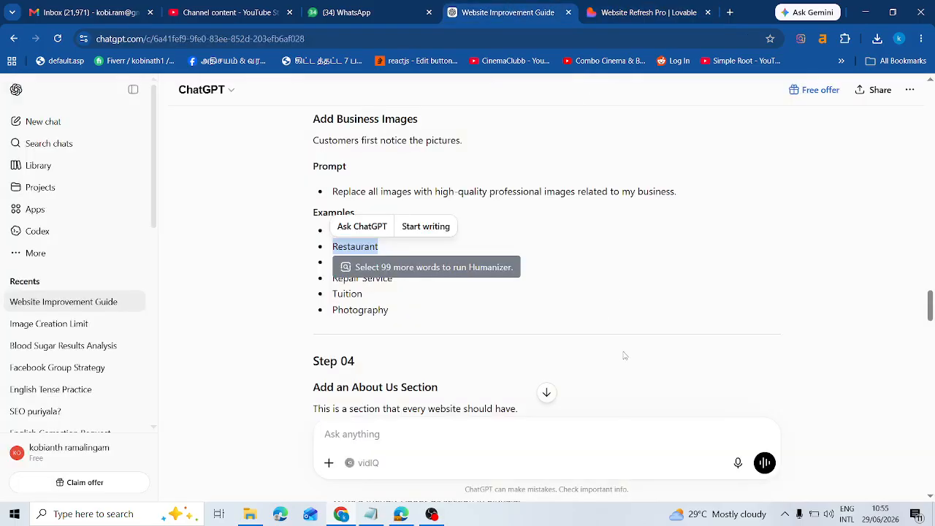
left_click(613, 293)
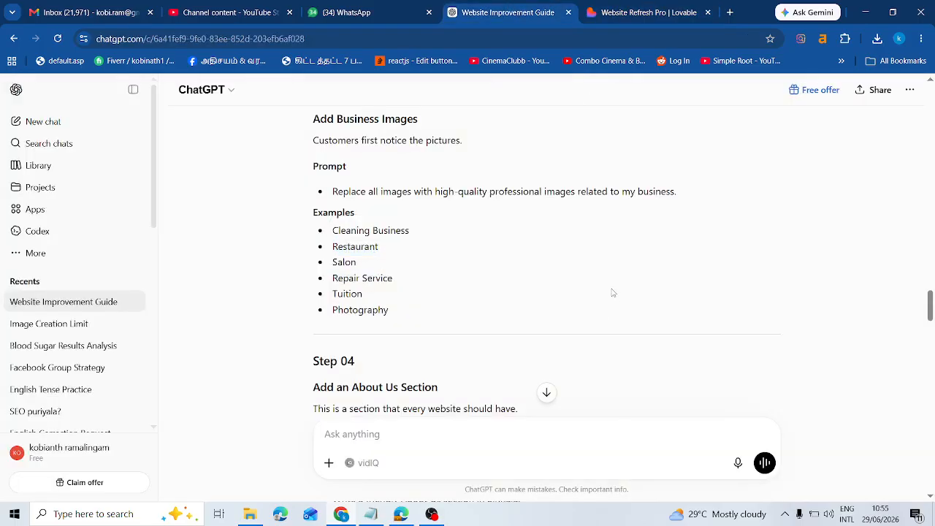
scroll(613, 292, "down", 3)
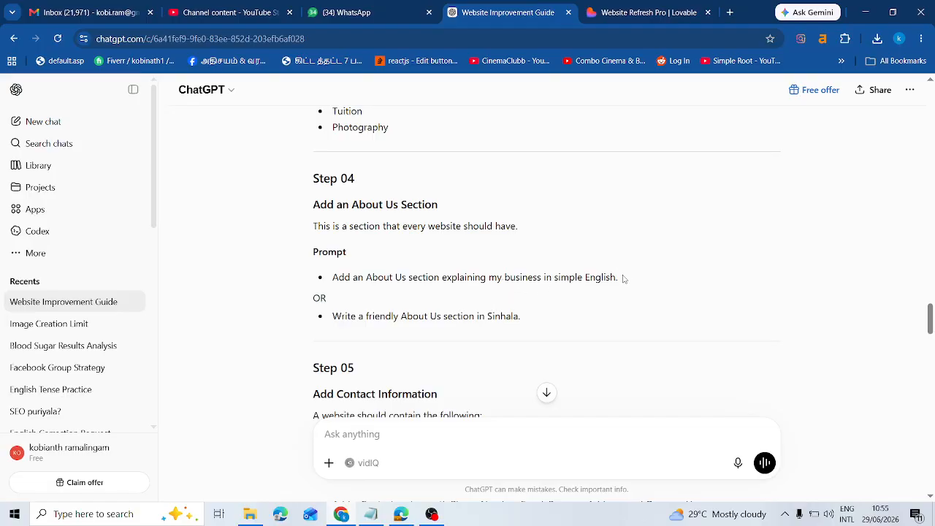
left_click_drag(623, 278, 331, 277)
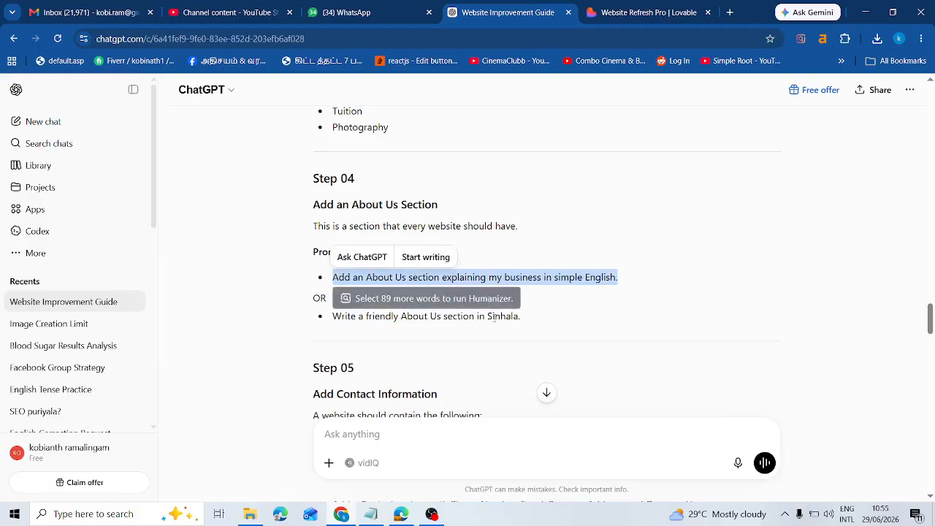
left_click(539, 325)
left_click_drag(625, 278, 333, 281)
key("ctrl+c")
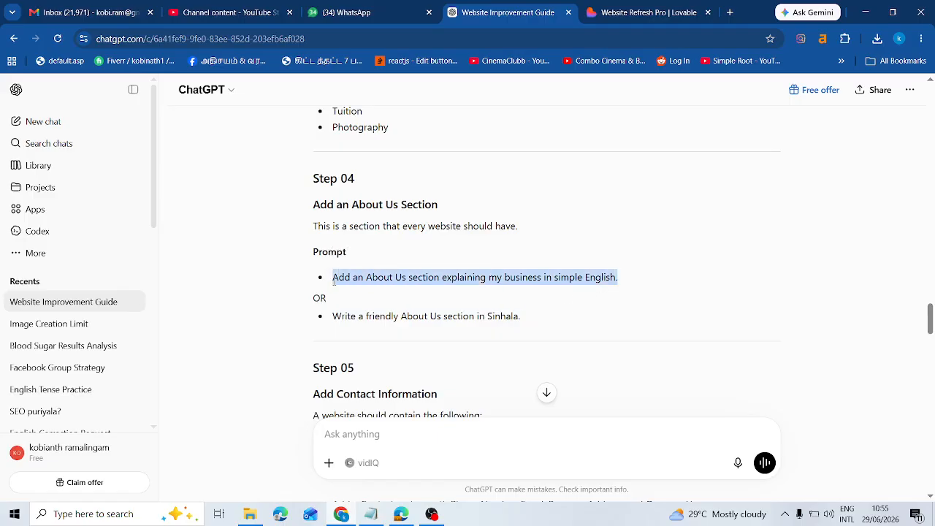
scroll(633, 248, "down", 3)
scroll(611, 246, "up", 2)
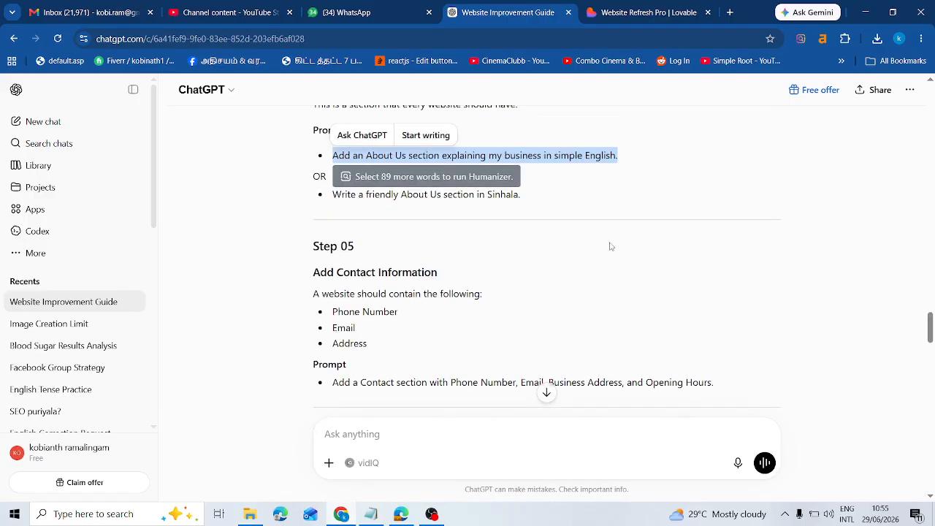
Return to the Lovable project and examine the updated homepage's hero image, featured section and kitchen, bar and room cards.
left_click(625, 10)
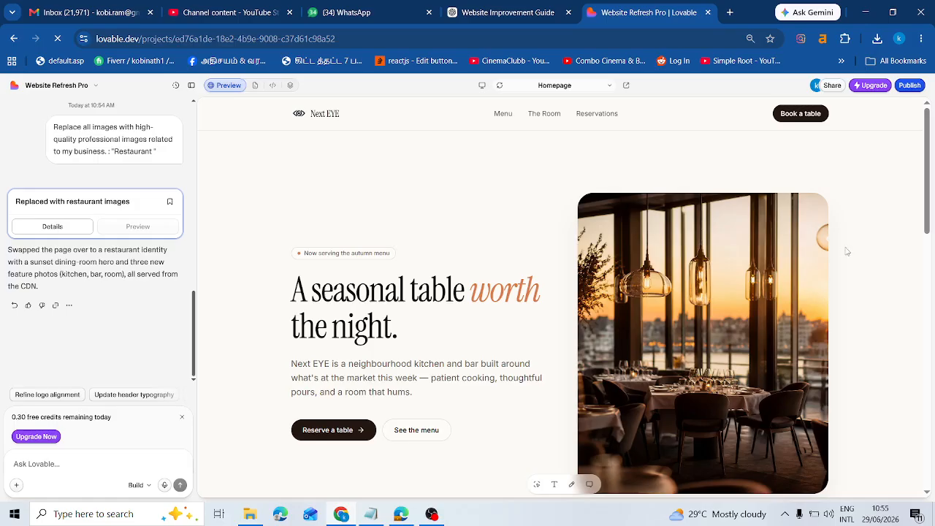
scroll(877, 265, "down", 12)
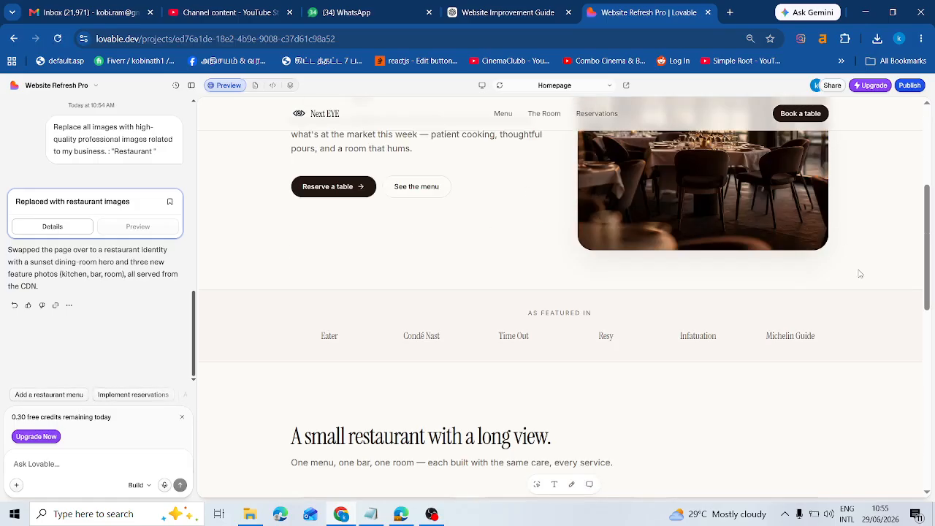
scroll(849, 281, "up", 10)
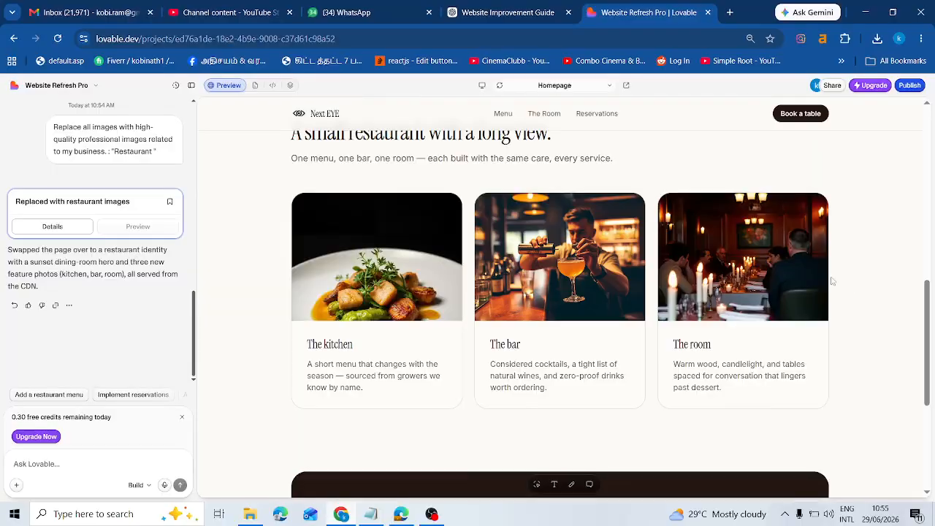
scroll(849, 320, "up", 3)
scroll(850, 320, "up", 5)
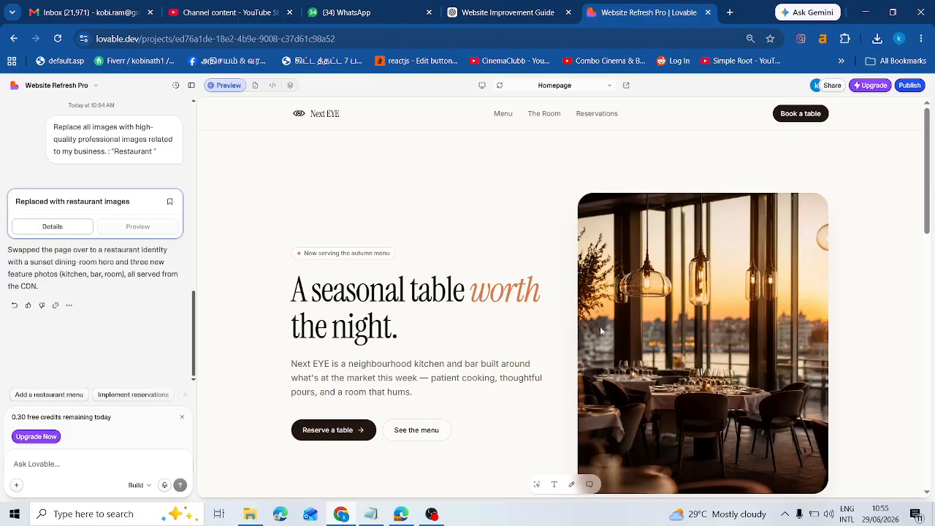
scroll(877, 259, "down", 2)
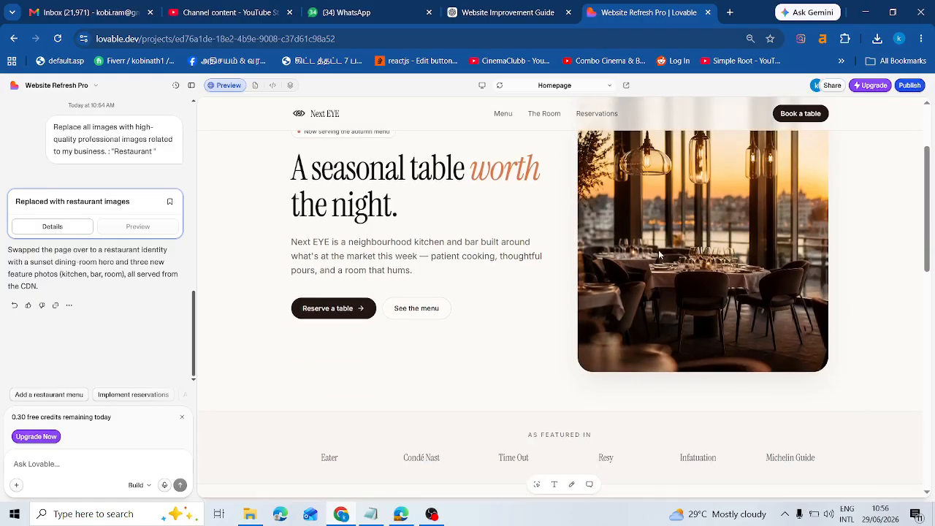
scroll(773, 263, "down", 7)
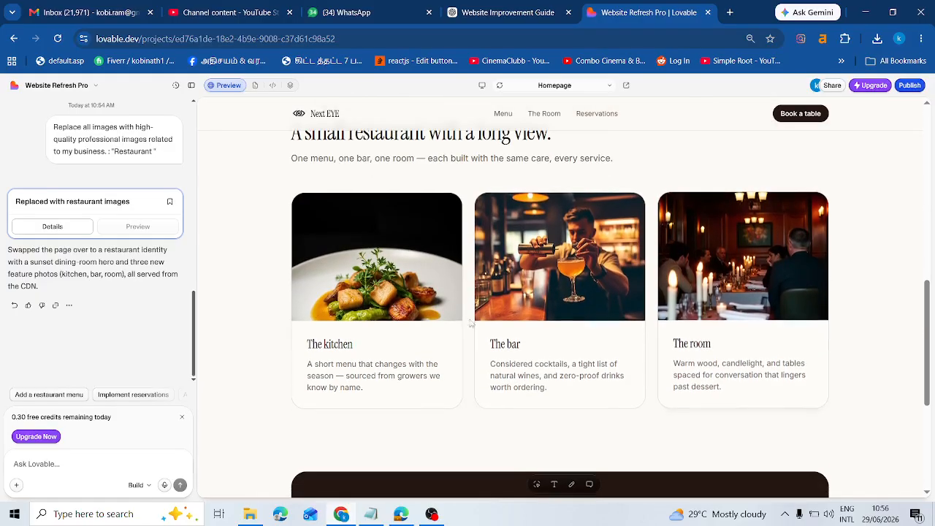
Paste the prompt "Add an About Us section explaining my business in simple English." into the Lovable chat and submit it.
scroll(782, 305, "down", 3)
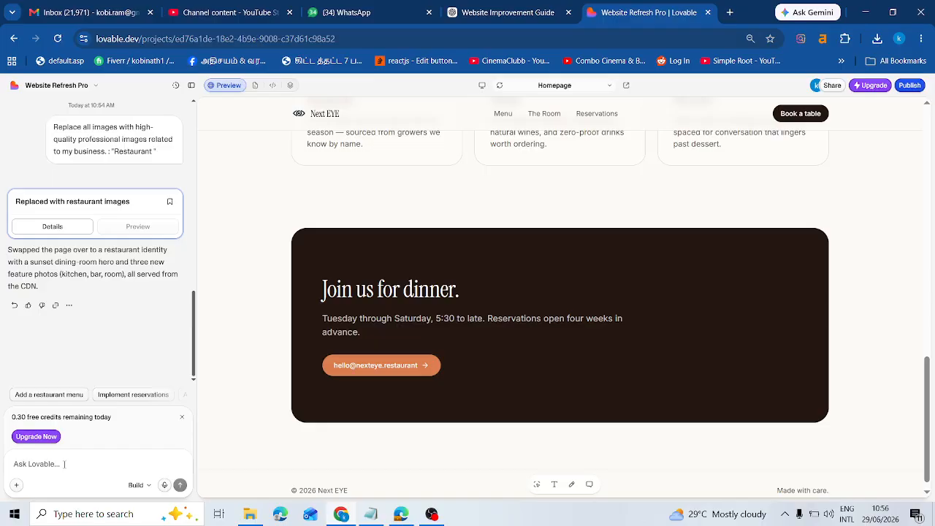
key("ctrl+v")
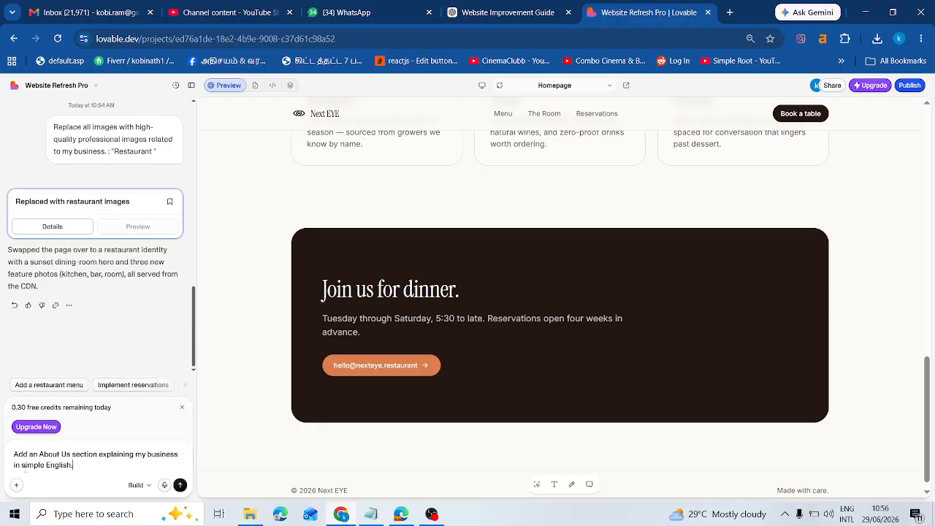
left_click(180, 484)
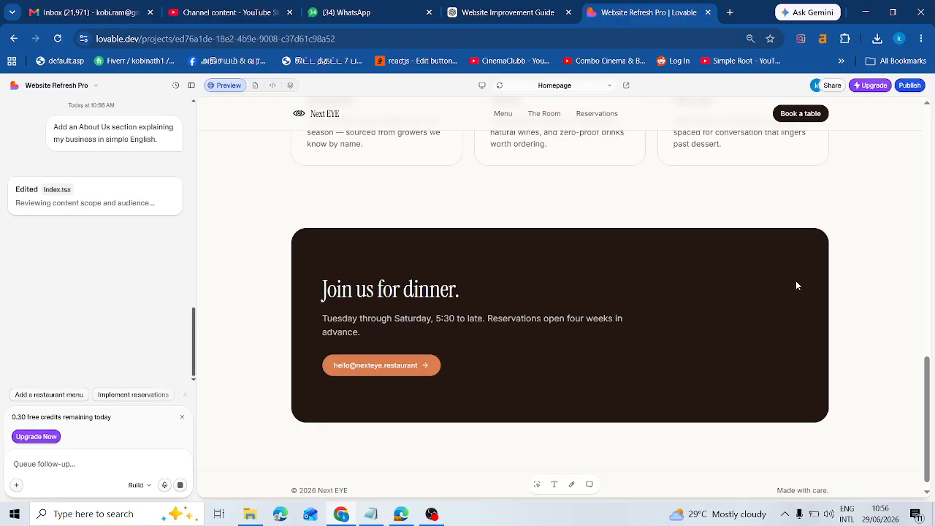
scroll(797, 286, "up", 10)
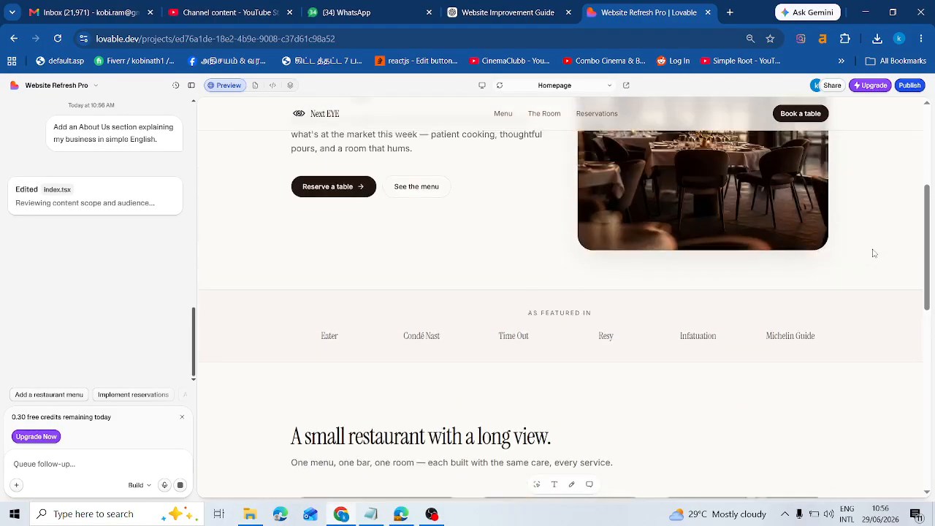
scroll(873, 253, "up", 3)
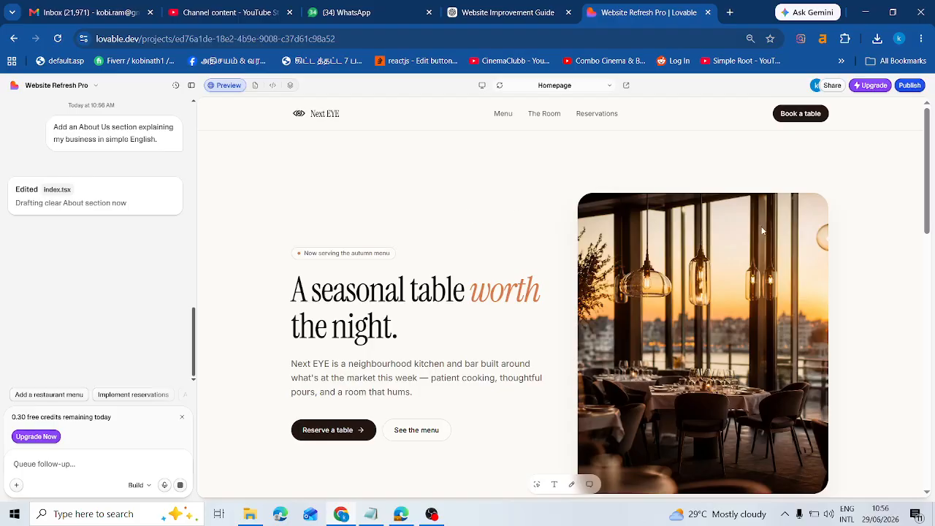
scroll(875, 240, "down", 3)
scroll(876, 240, "down", 6)
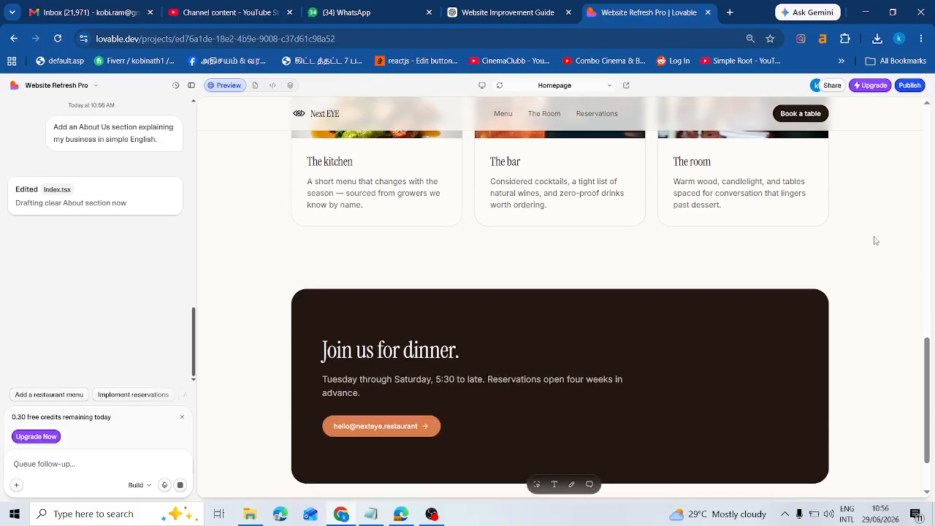
scroll(876, 241, "up", 2)
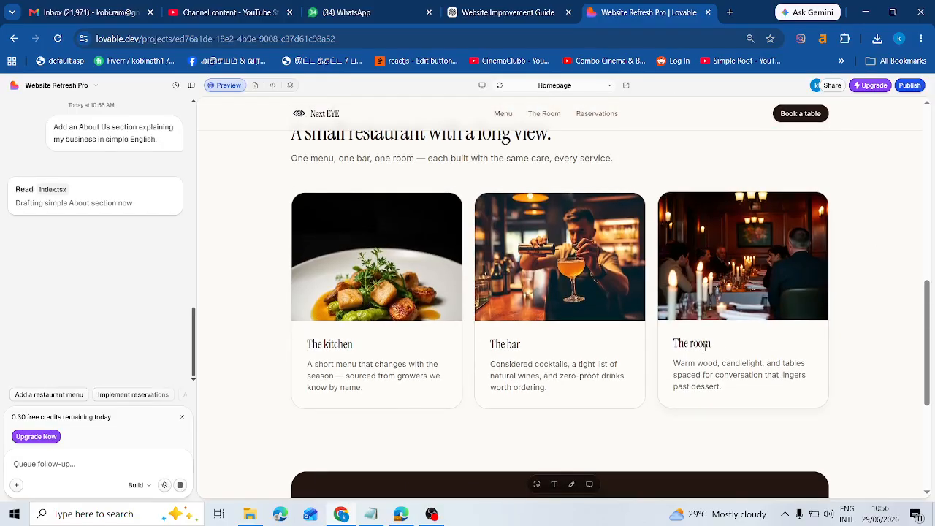
scroll(799, 284, "up", 10)
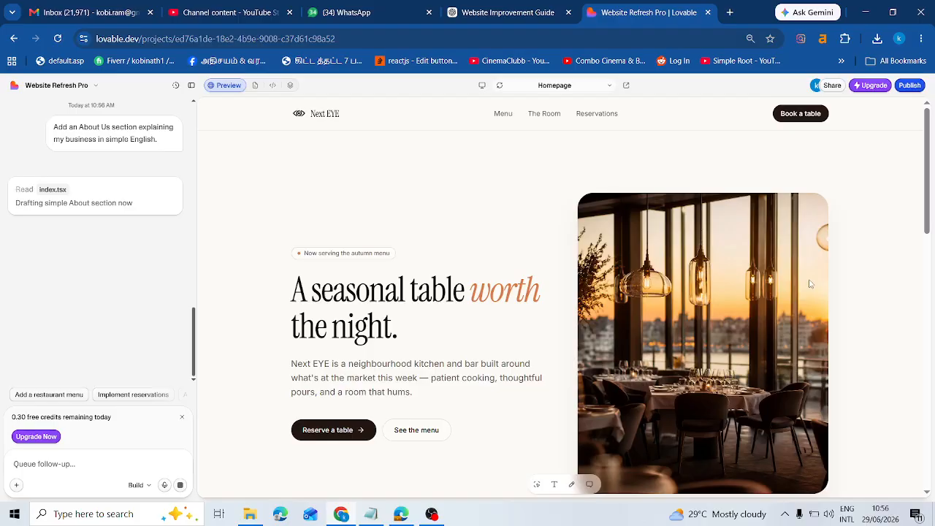
scroll(804, 285, "down", 2)
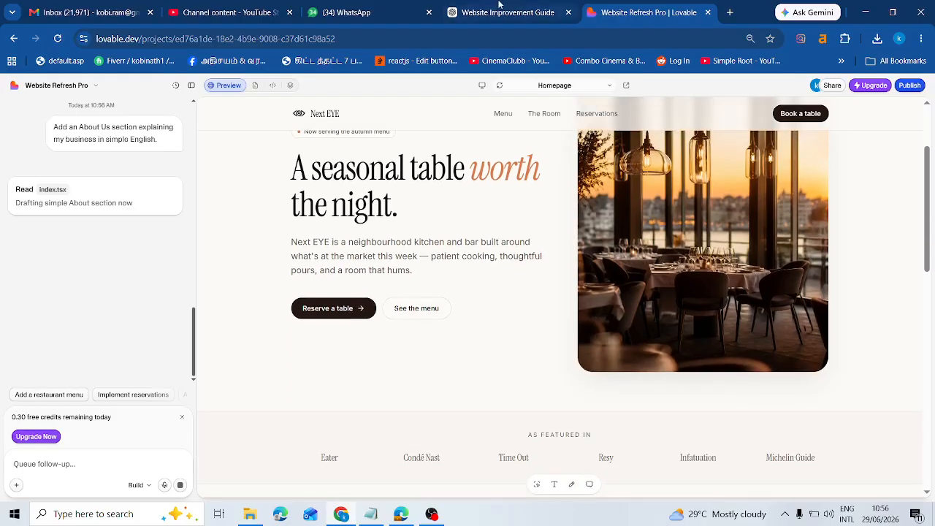
Switch to the ChatGPT guide and copy the Step 05 prompt "Add a Contact section with Phone Number, Email, Business Address, and Opening Hours.".
left_click(545, 13)
scroll(428, 194, "down", 2)
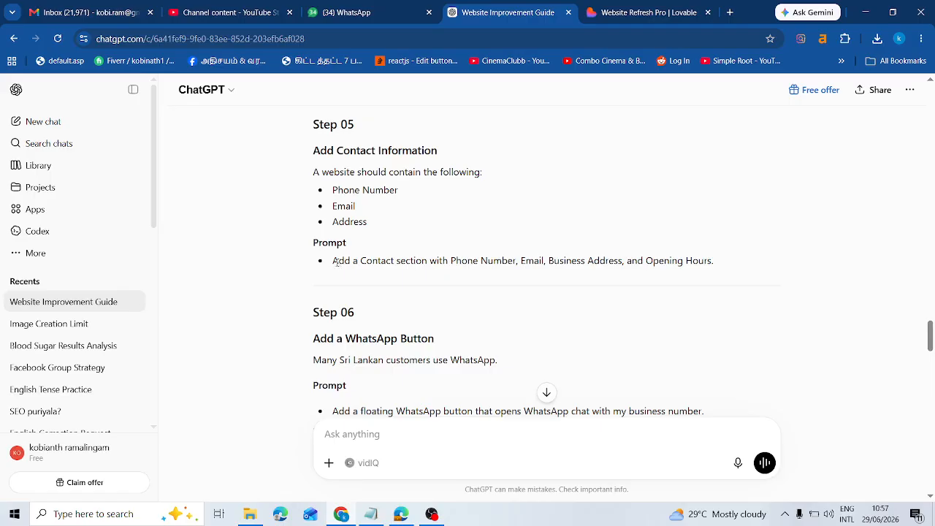
left_click_drag(332, 260, 450, 261)
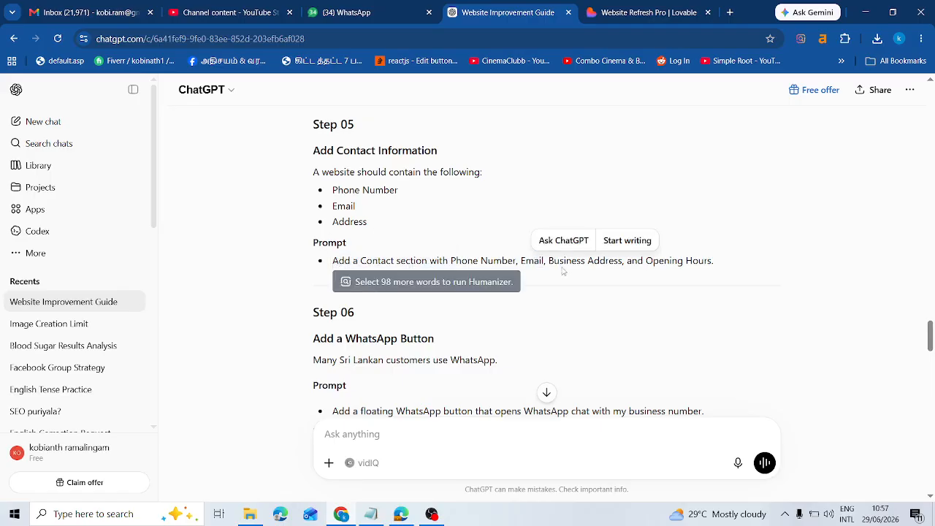
double_click(466, 260)
triple_click(465, 260)
key("ctrl+c")
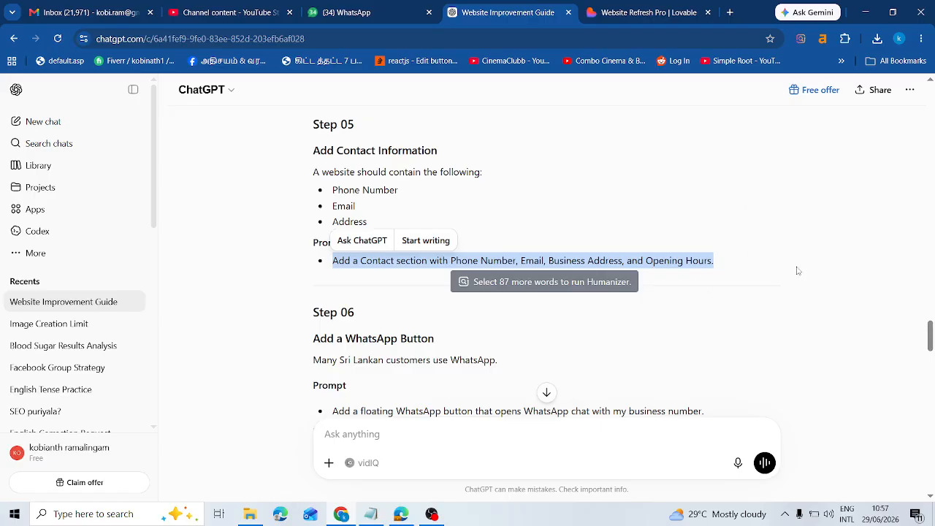
scroll(797, 270, "up", 2)
scroll(796, 274, "down", 4)
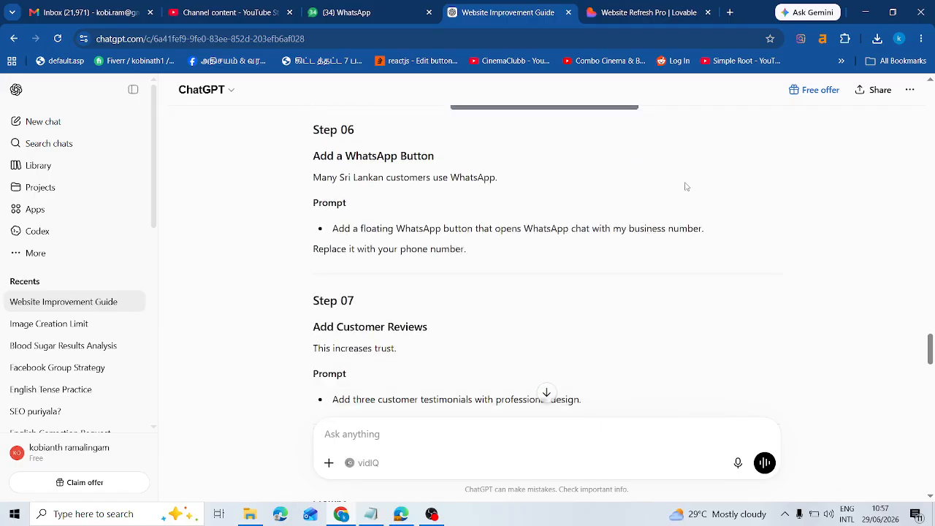
Return to Lovable, allow the agent to check the About Us section in the preview, and view that section through its navigation link.
left_click(634, 8)
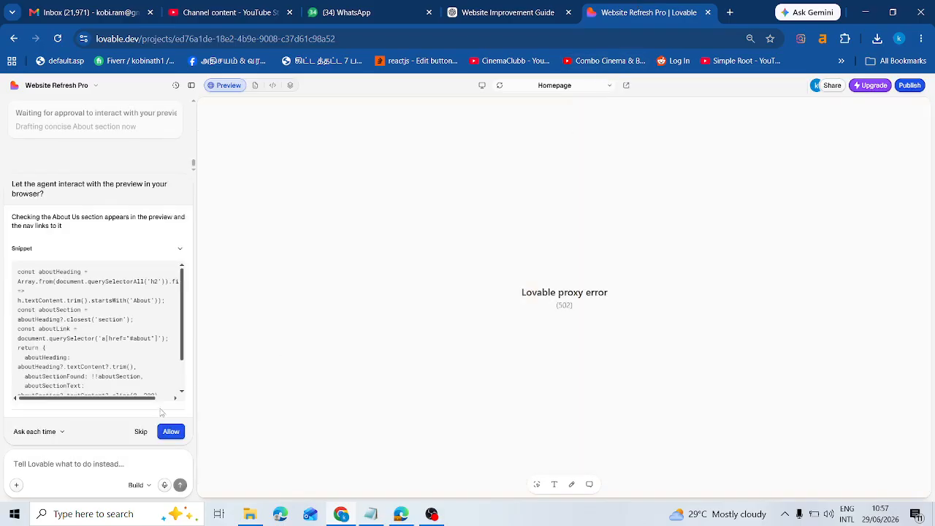
left_click(171, 431)
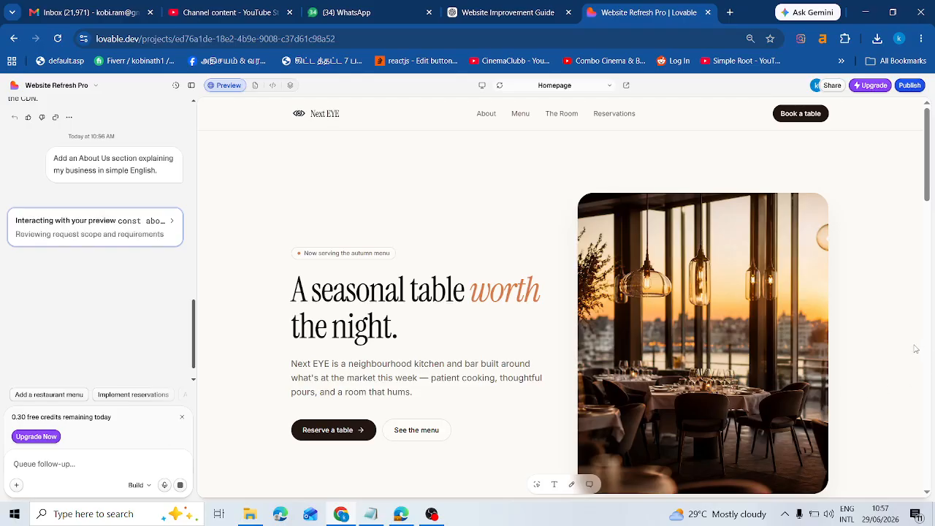
left_click(487, 115)
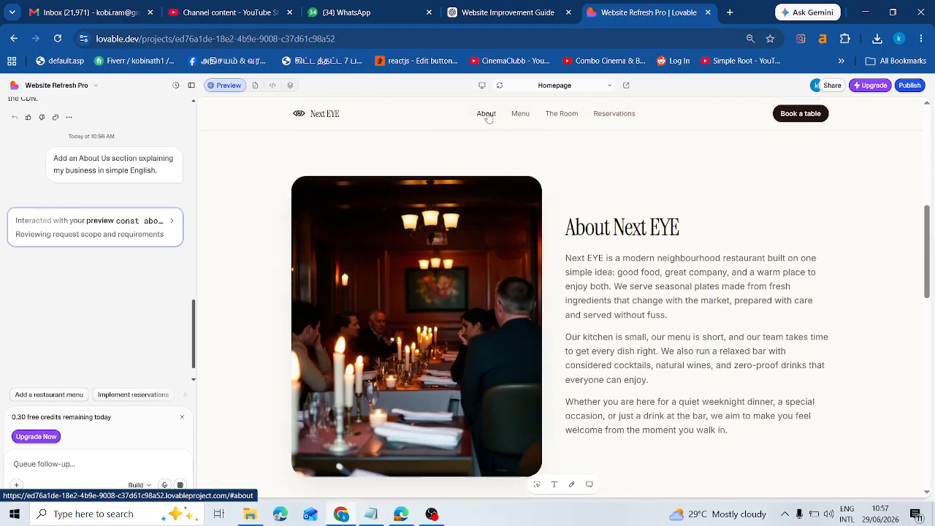
scroll(796, 252, "up", 8)
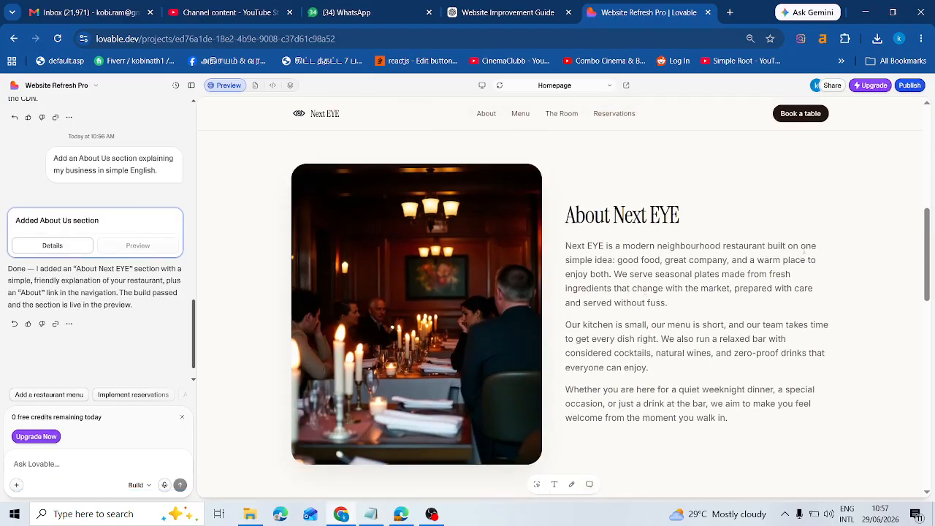
scroll(808, 253, "down", 8)
scroll(730, 271, "up", 1)
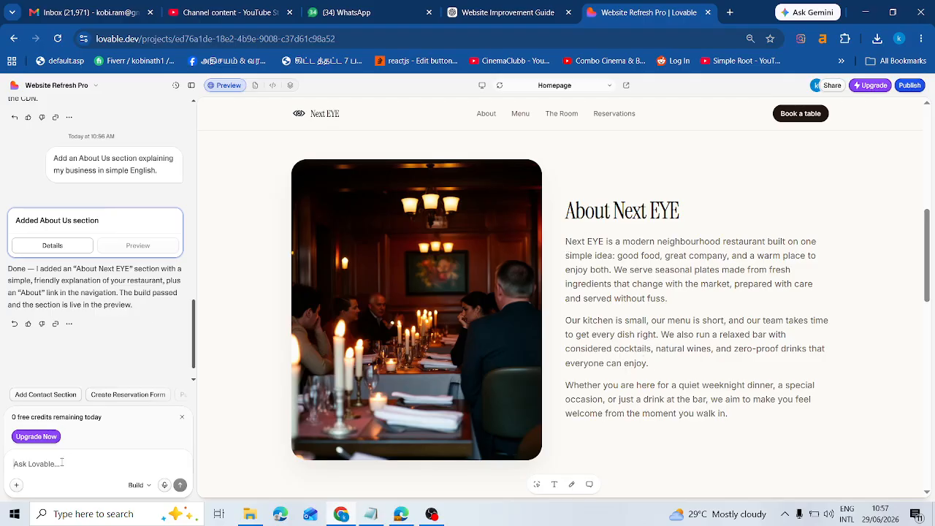
Paste the copied Contact section prompt into the Lovable chat, try to submit it, and dismiss the plan upgrade offer.
key("ctrl+v")
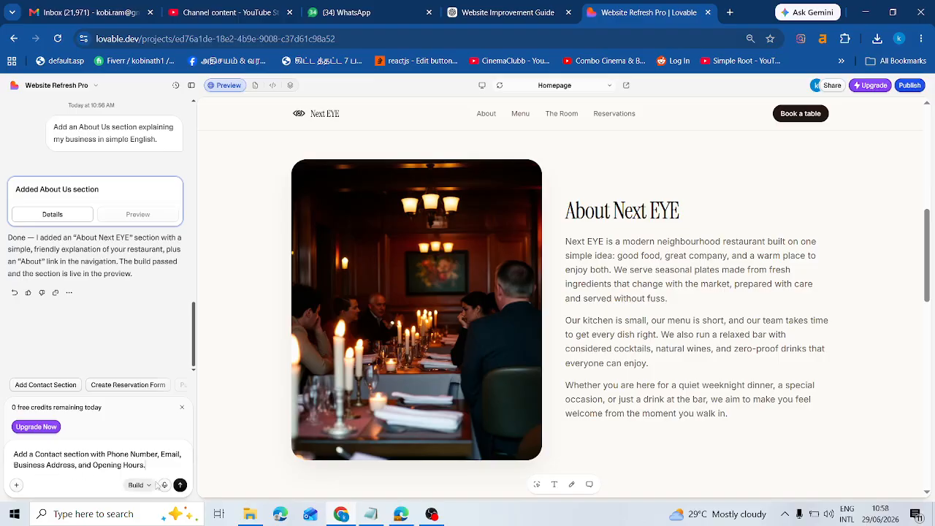
left_click(180, 485)
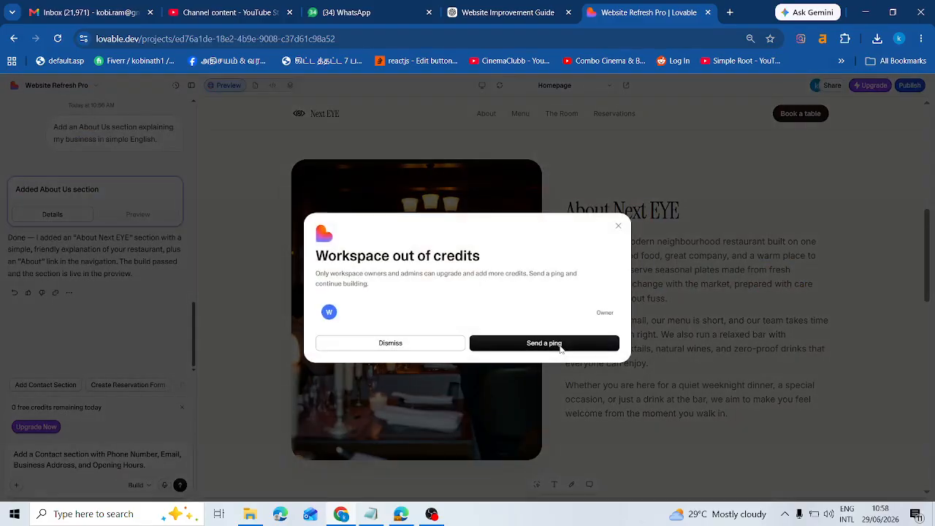
left_click(560, 344)
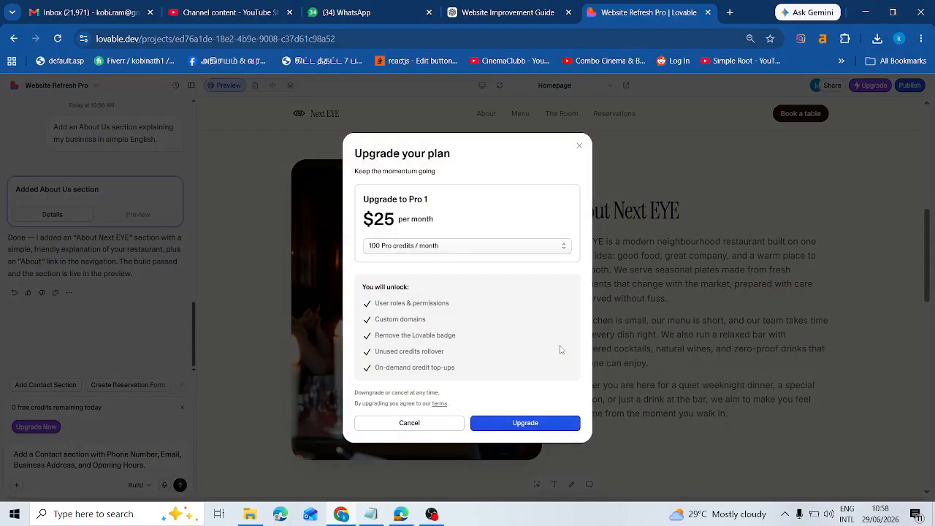
left_click(580, 149)
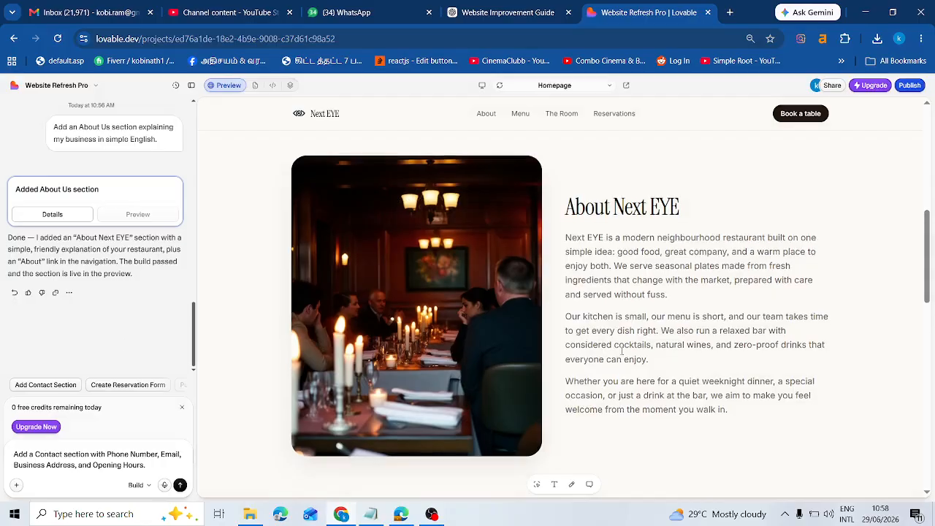
Examine the whole homepage preview, from the hero and About Next EYE section to "Join us for dinner", alongside the unsent Contact prompt.
scroll(617, 356, "down", 5)
scroll(642, 369, "down", 5)
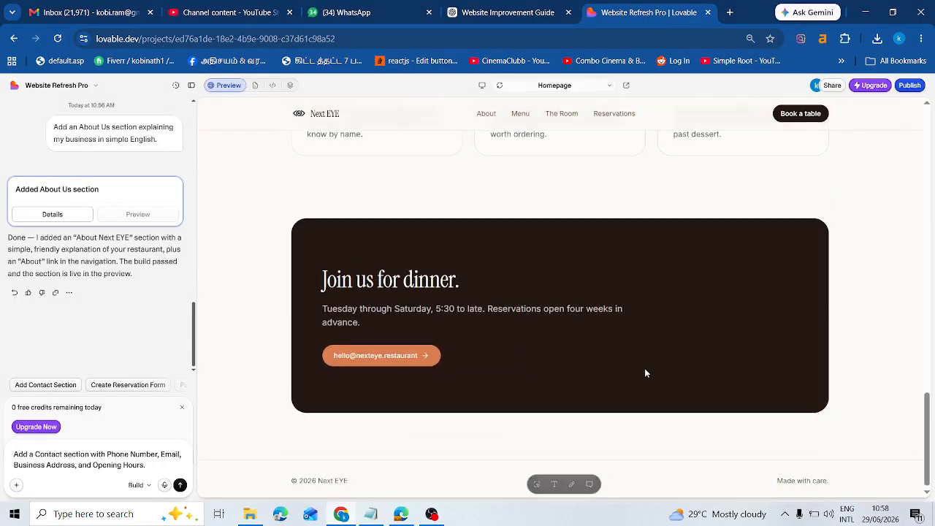
scroll(567, 410, "up", 8)
scroll(566, 411, "up", 8)
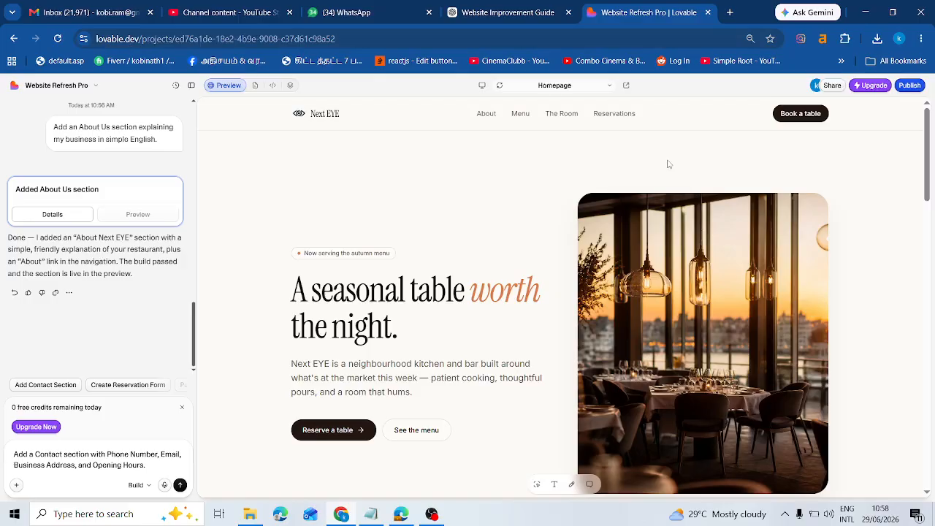
scroll(758, 177, "down", 7)
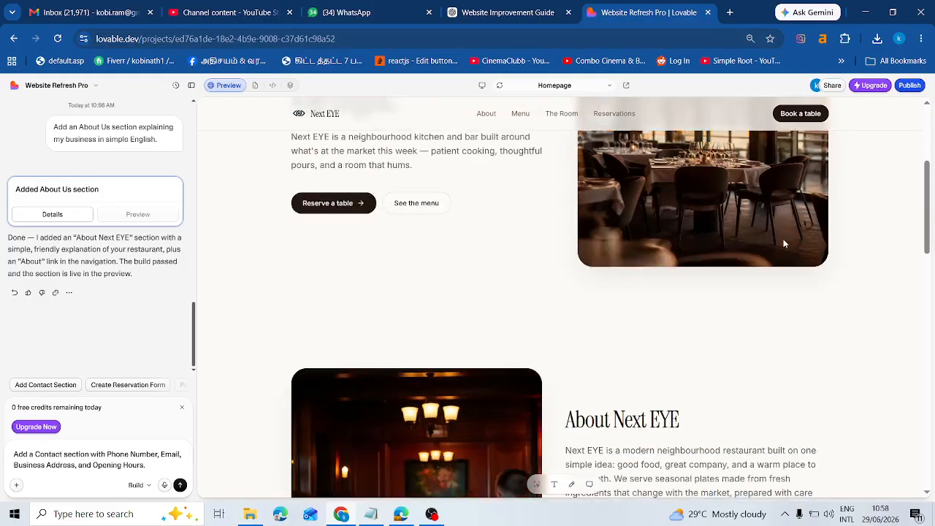
scroll(794, 273, "down", 8)
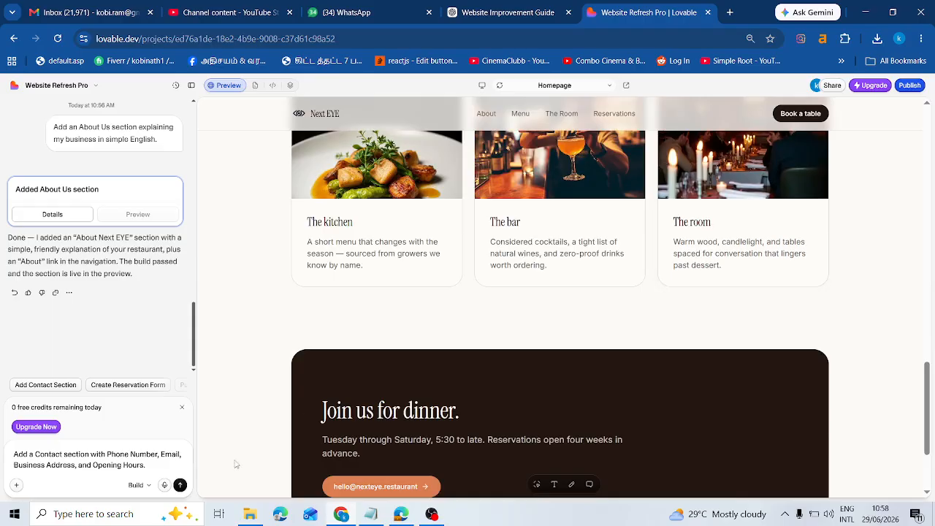
triple_click(134, 465)
left_click(92, 465)
scroll(737, 314, "up", 12)
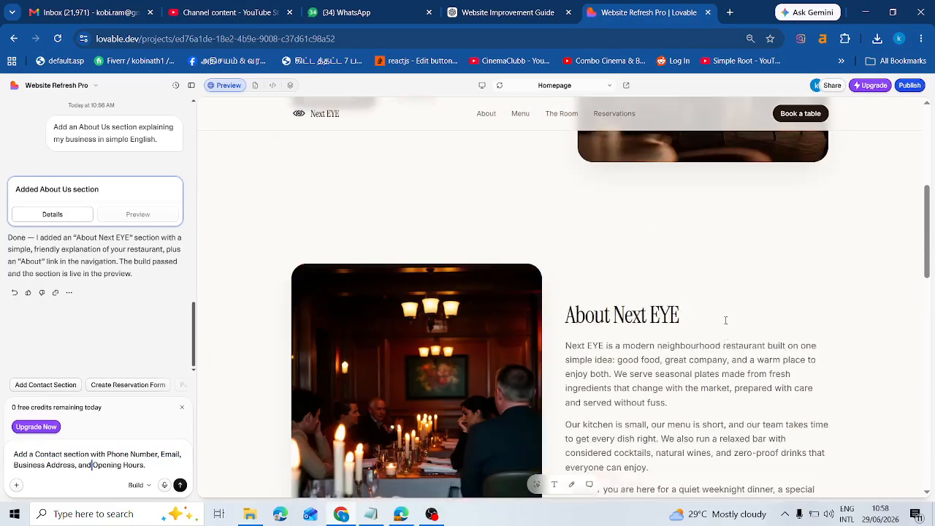
scroll(734, 324, "up", 2)
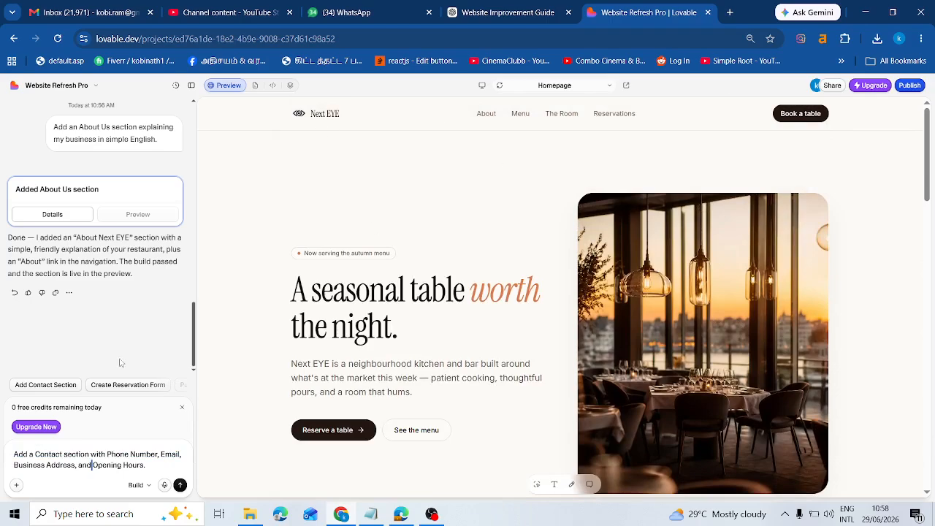
key("ctrl+a")
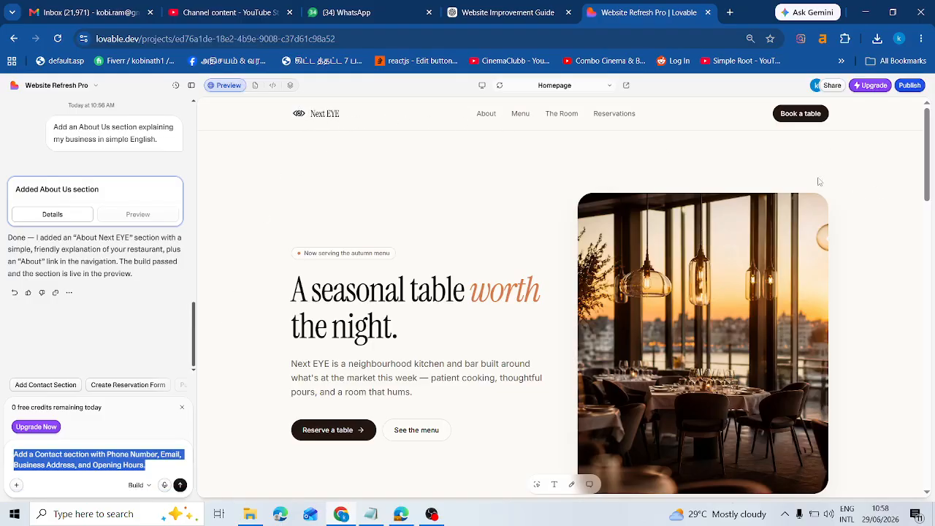
scroll(801, 324, "down", 2)
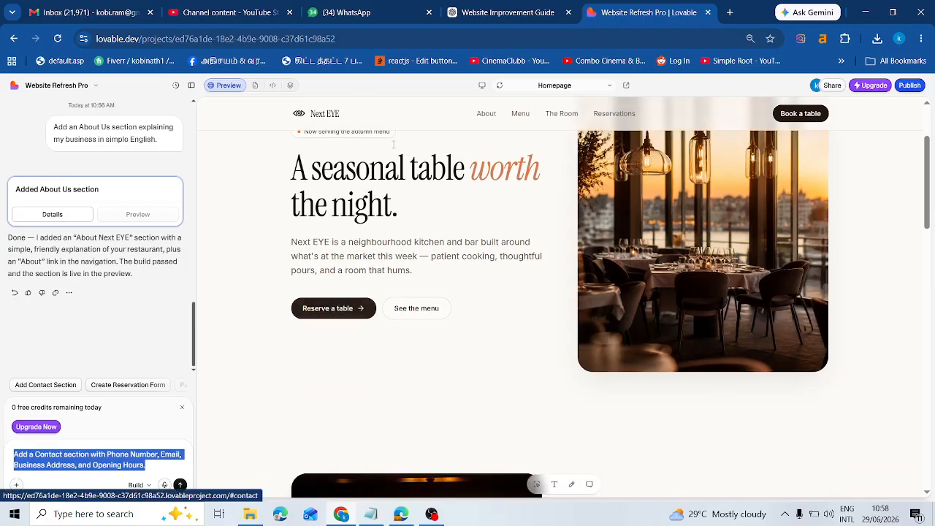
scroll(660, 187, "down", 5)
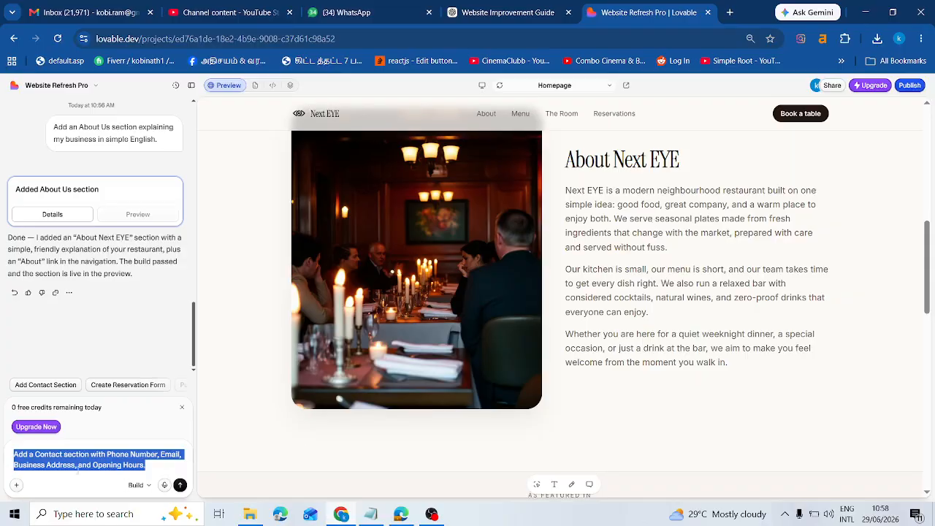
left_click(109, 456)
triple_click(61, 454)
triple_click(149, 464)
scroll(646, 295, "down", 10)
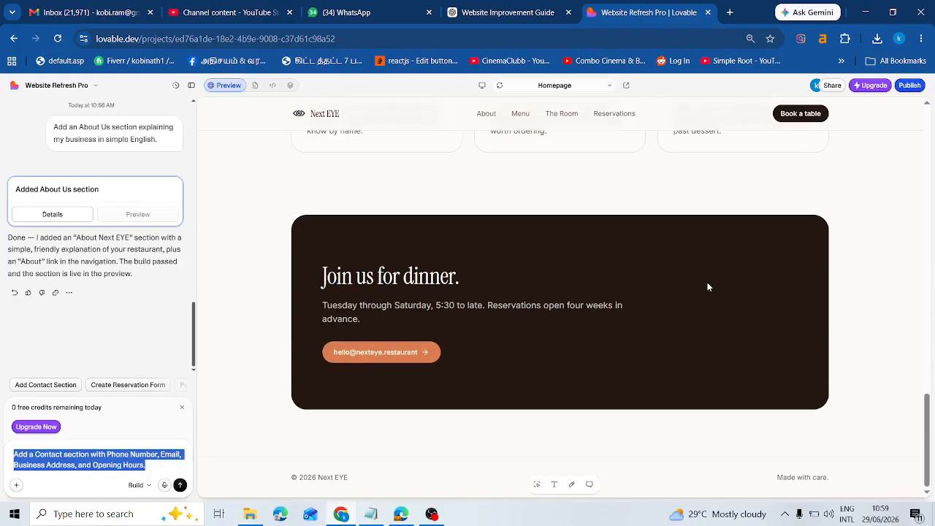
scroll(924, 310, "up", 10)
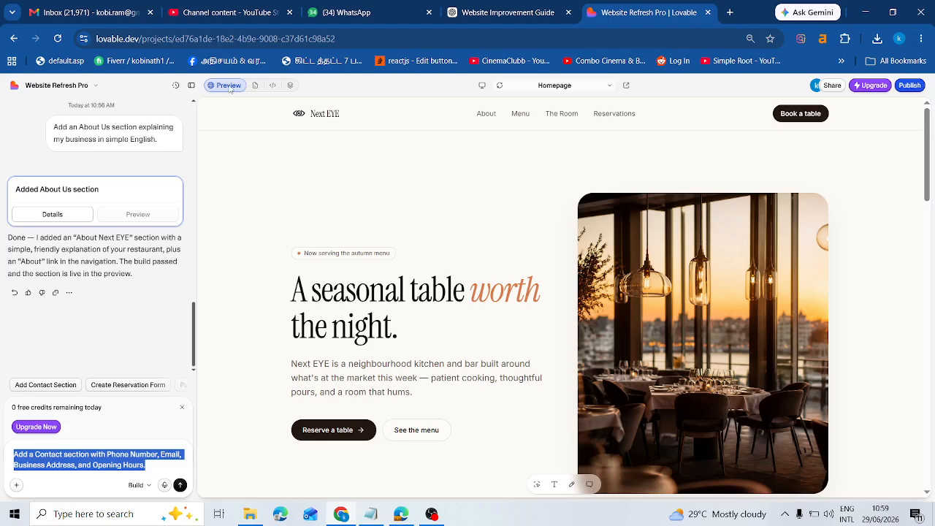
Open the website's publish settings and copy the subdomain "ai-charm-boost" from the website URL.
left_click(909, 86)
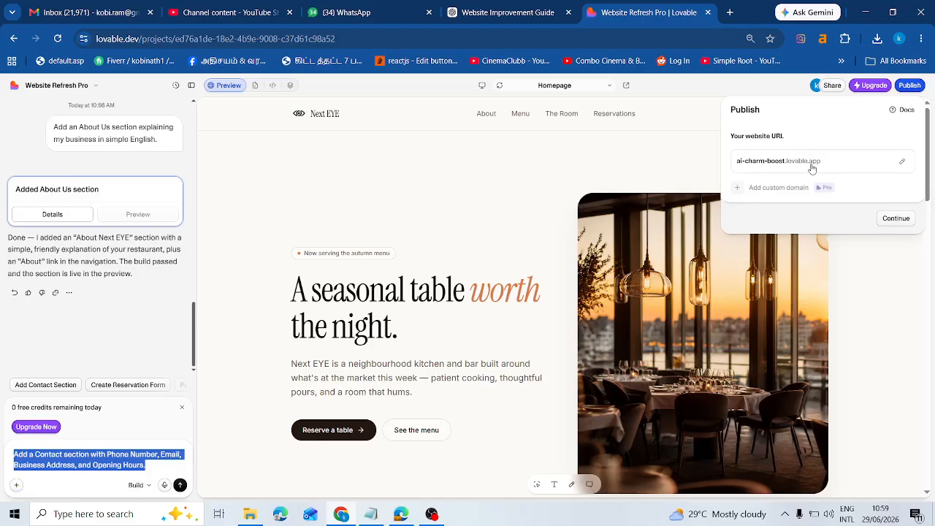
left_click(812, 168)
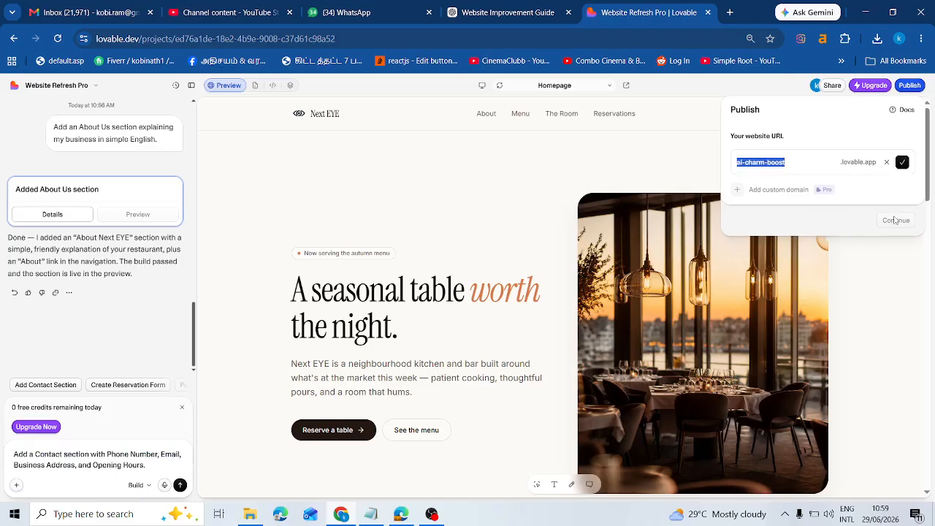
left_click(783, 164)
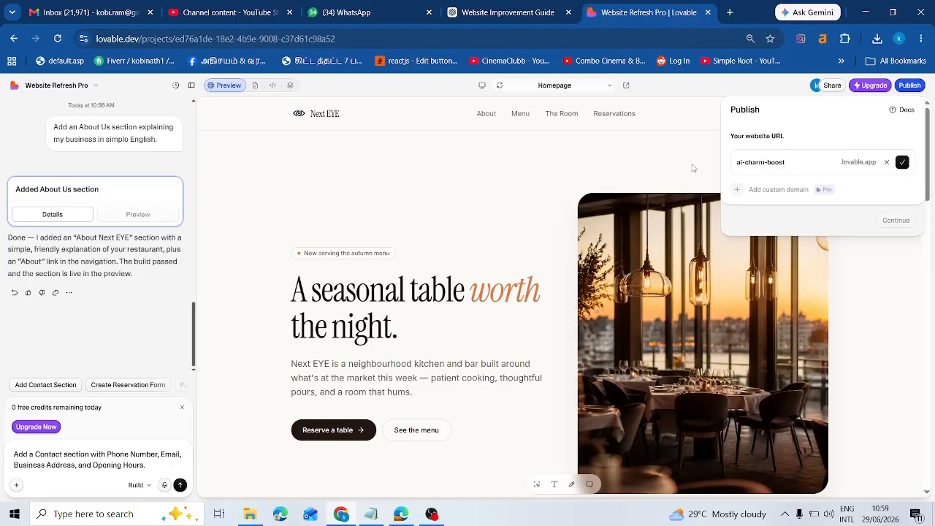
left_click_drag(796, 163, 749, 168)
double_click(748, 161)
left_click(736, 191)
triple_click(805, 163)
key("ctrl+c")
Try to open the copied address "ai-charm-boost" in a new browser tab.
left_click(730, 13)
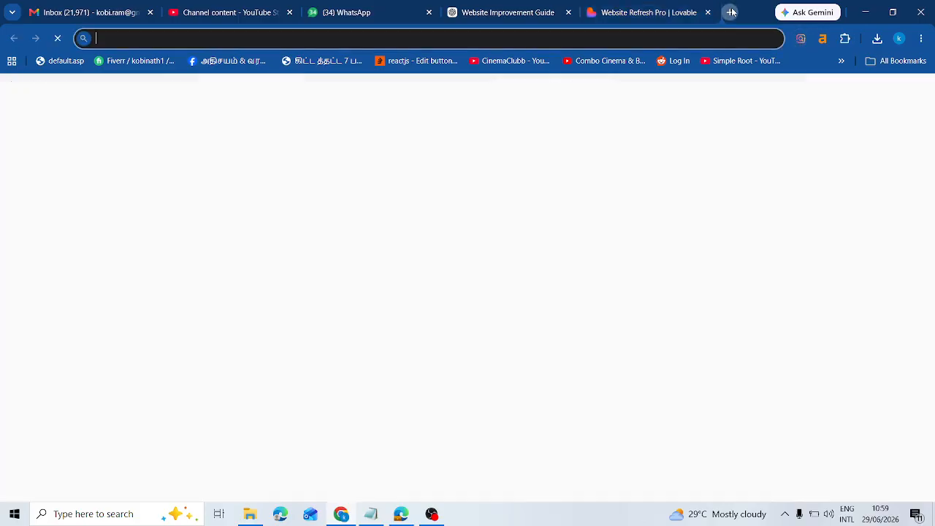
key("ctrl+v")
key("Return")
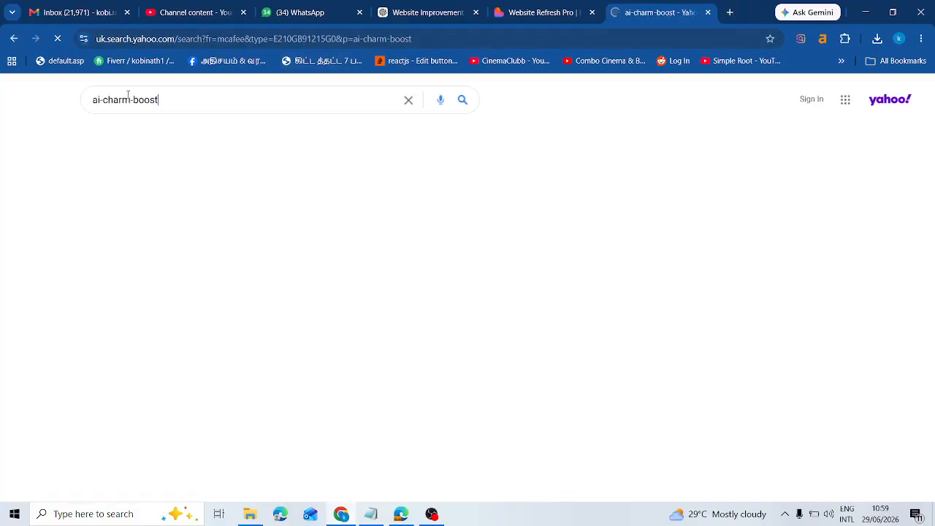
left_click(122, 40)
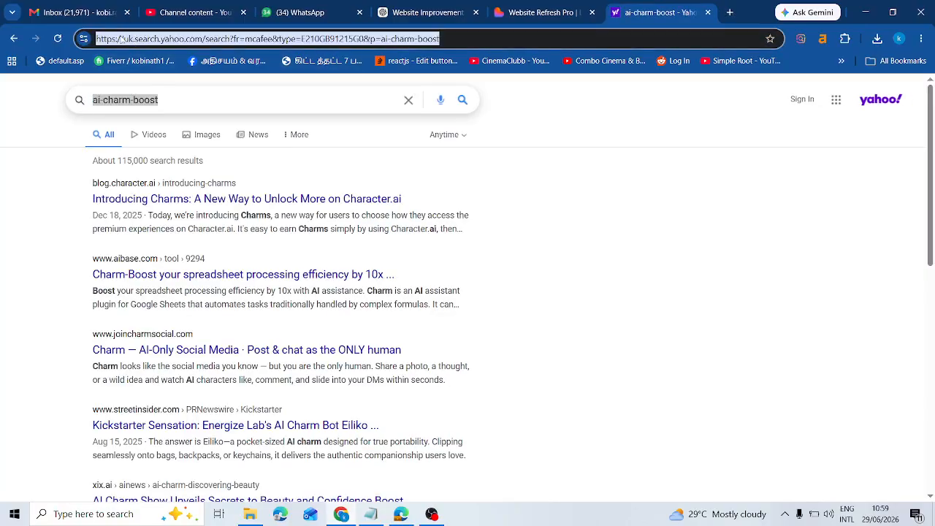
key("ctrl+v")
key("Return")
left_click(231, 40)
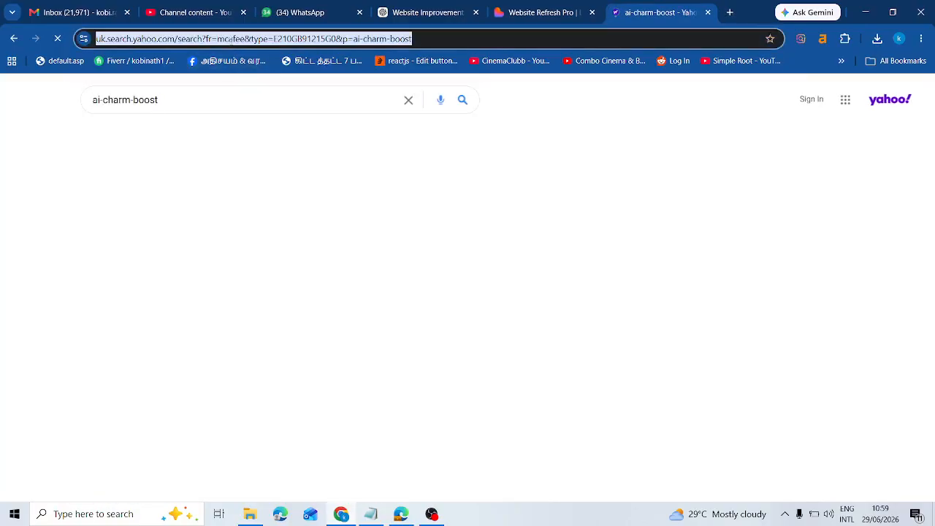
type("g")
key("Return")
left_click(179, 40)
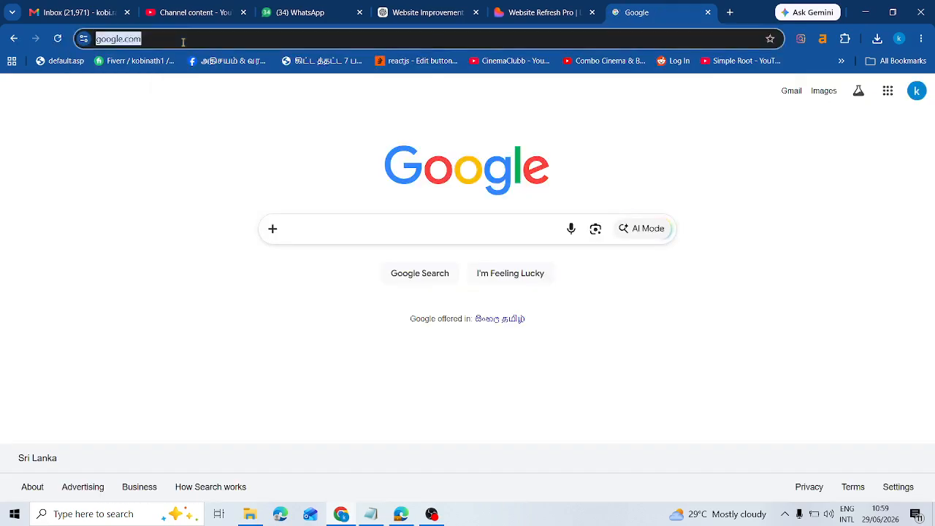
key("ctrl+v")
key("Return")
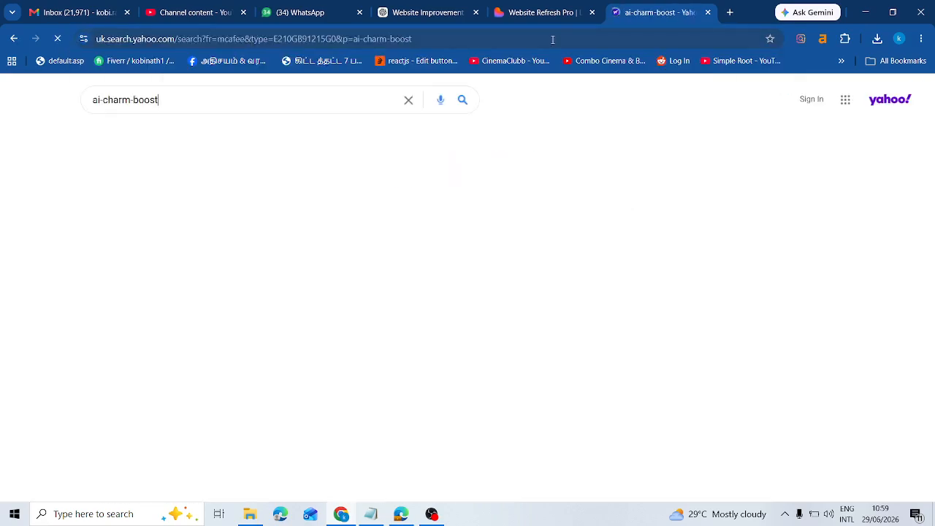
Return to Lovable and publish the website at ai-charm-boost.lovable.app with Public visibility, leaving the title, description and social image empty.
left_click(560, 12)
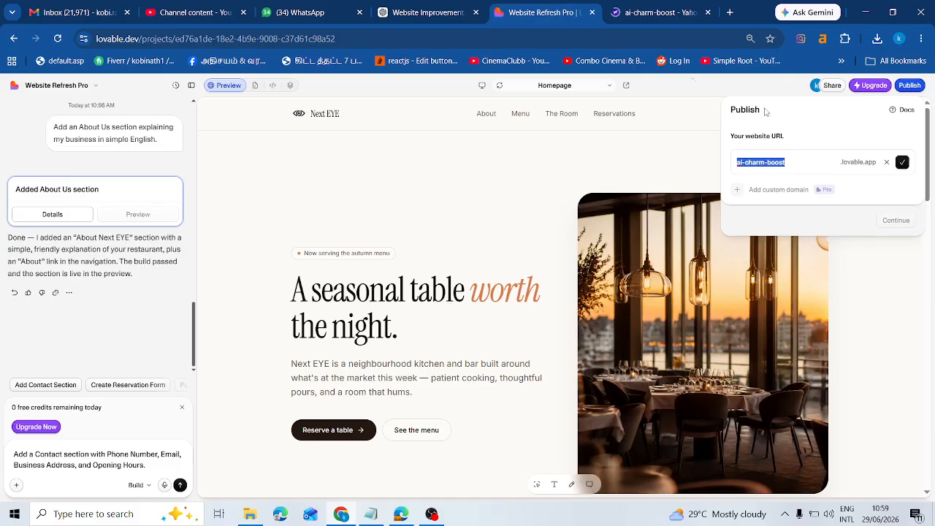
left_click(901, 220)
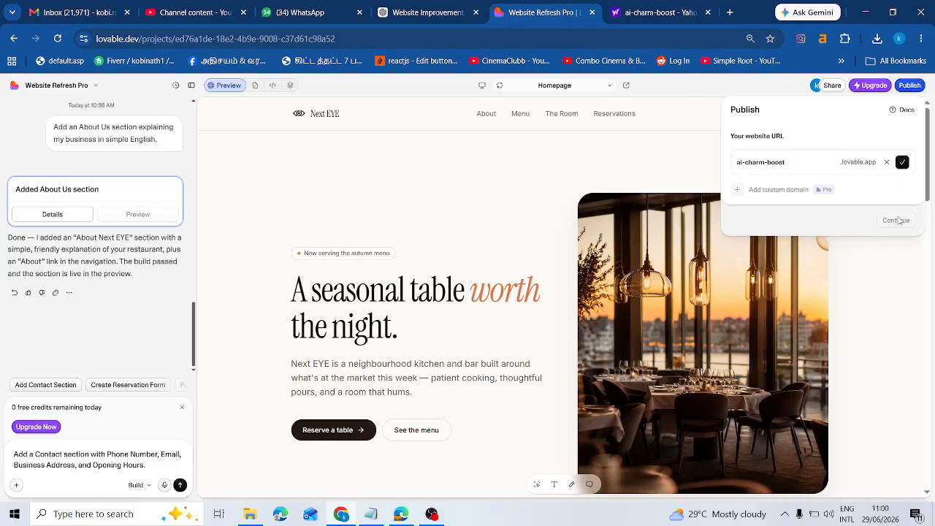
left_click(908, 87)
left_click(908, 88)
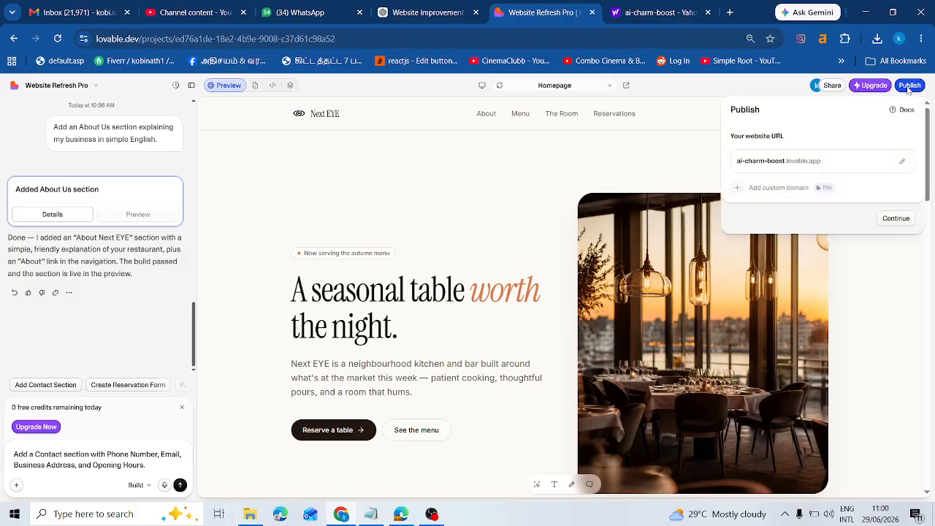
left_click(894, 218)
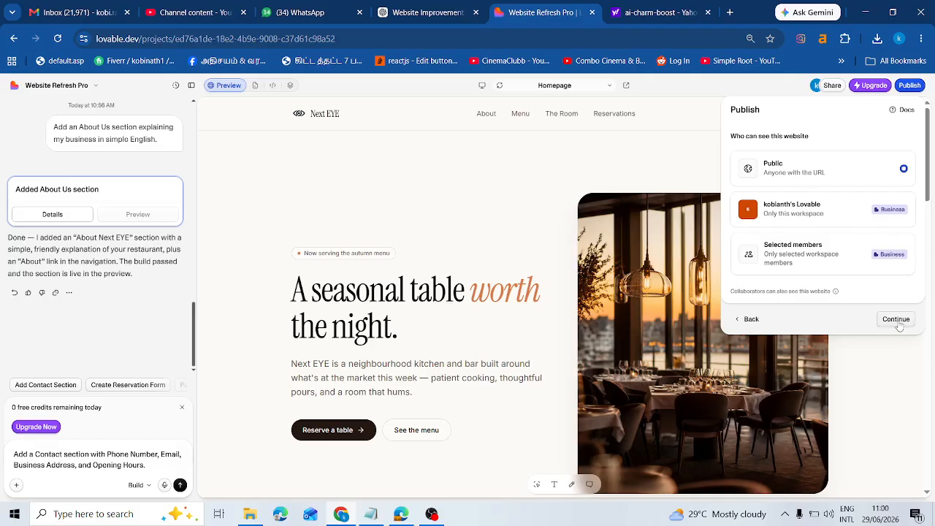
left_click(899, 326)
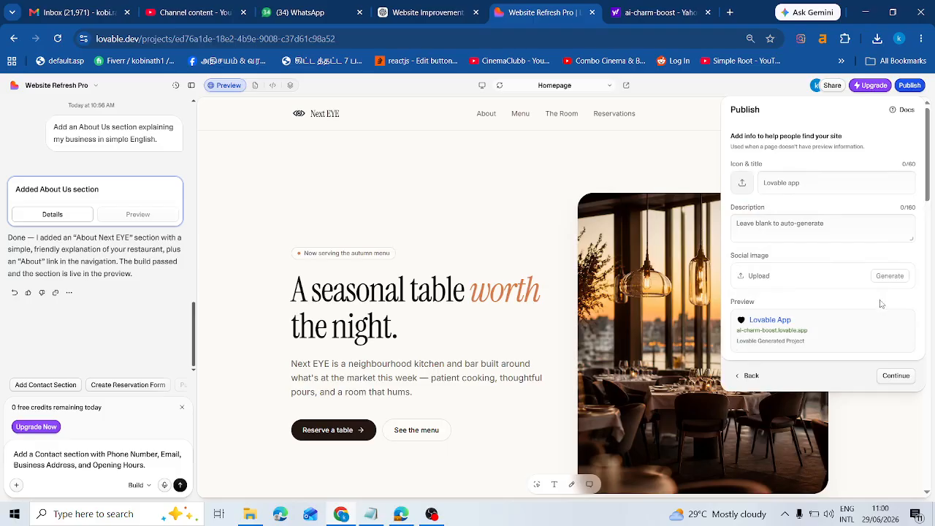
left_click(900, 379)
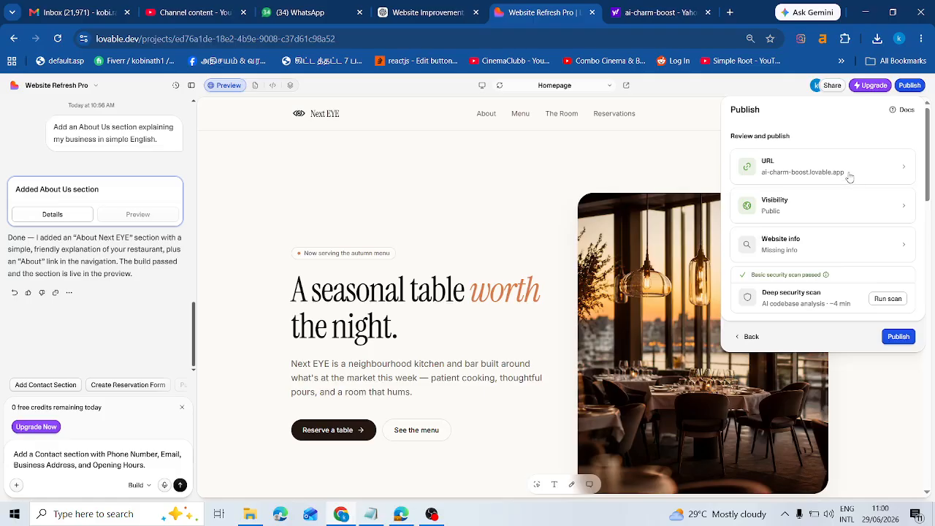
left_click(821, 176)
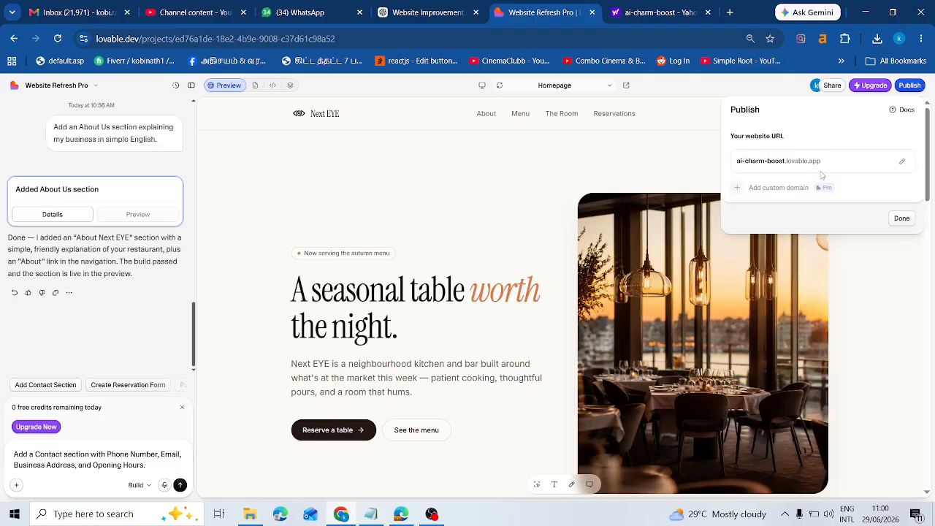
left_click(906, 222)
left_click(897, 336)
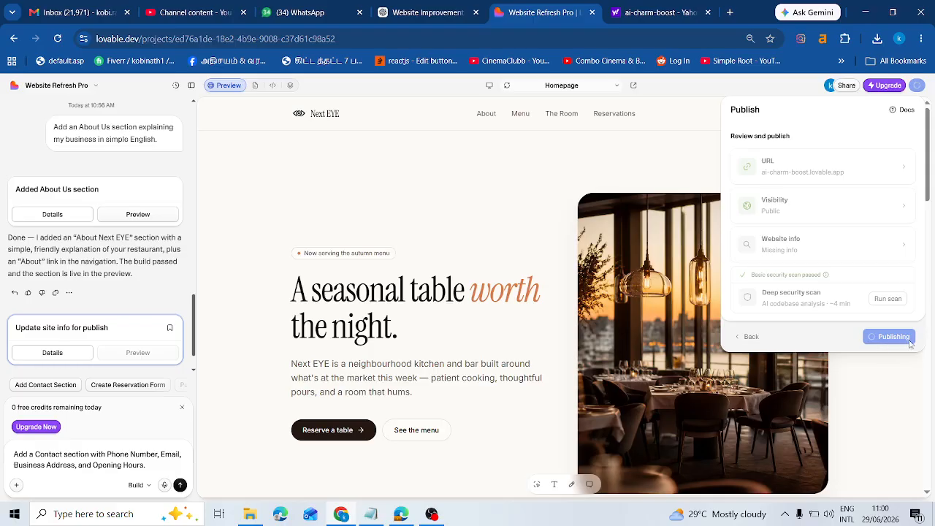
Open the live Next EYE website from Lovable once publishing has finished.
left_click(730, 13)
key("ctrl+v")
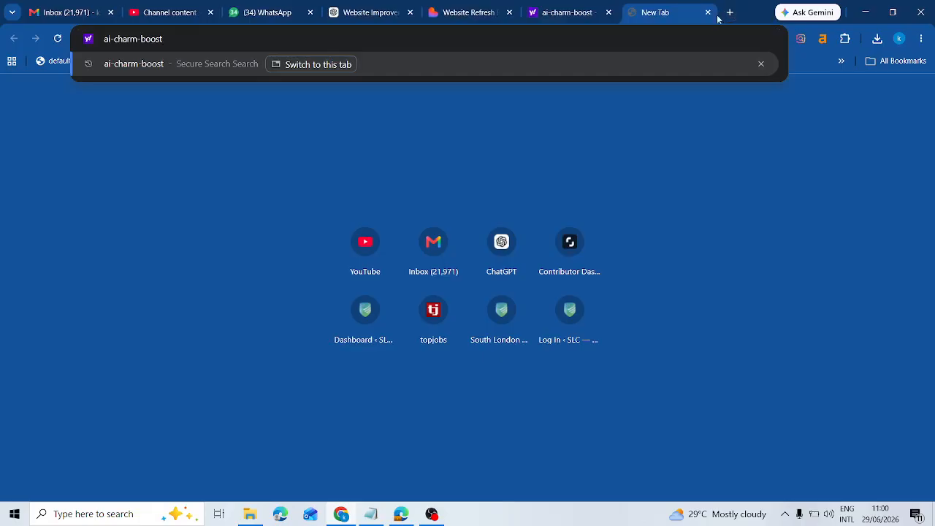
left_click(467, 10)
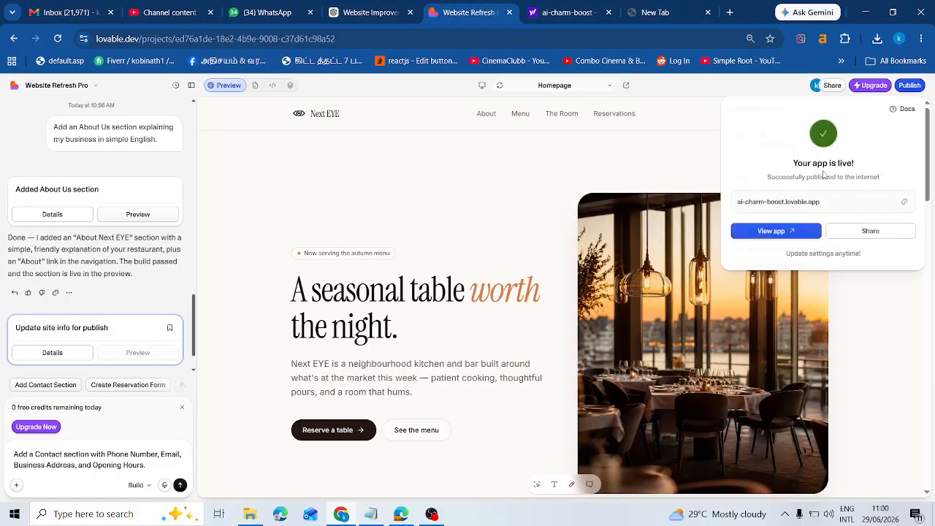
left_click(796, 238)
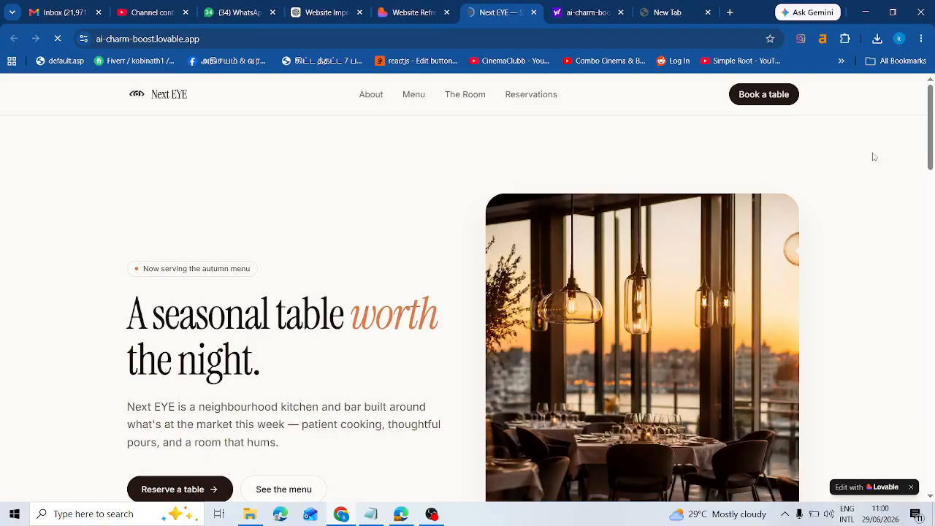
Examine the published site from the hero to "Join us for dinner", and check its Menu, The Room and Reservations navigation links.
scroll(875, 156, "down", 12)
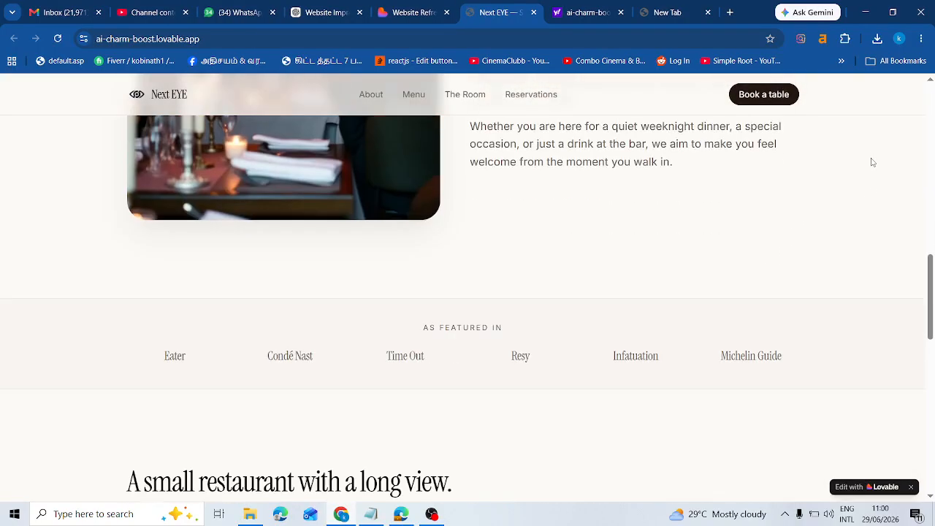
scroll(871, 161, "down", 10)
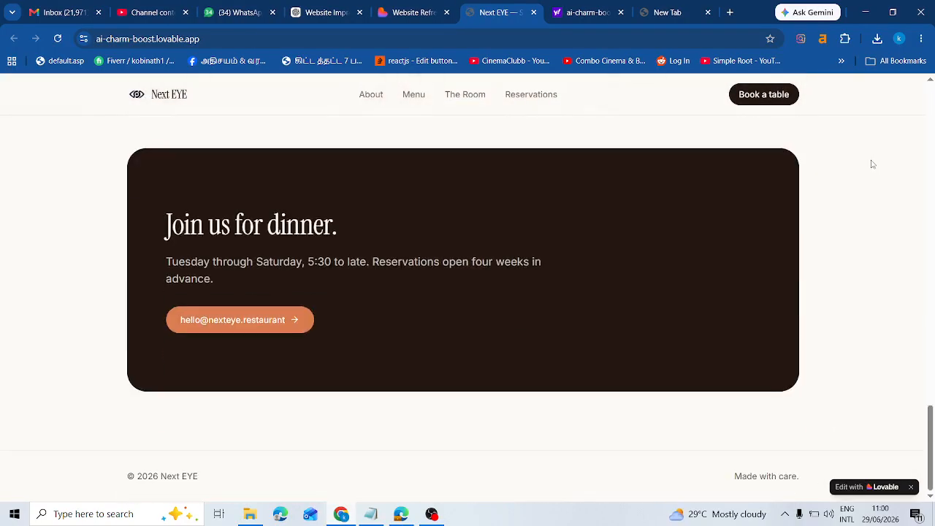
scroll(880, 163, "up", 15)
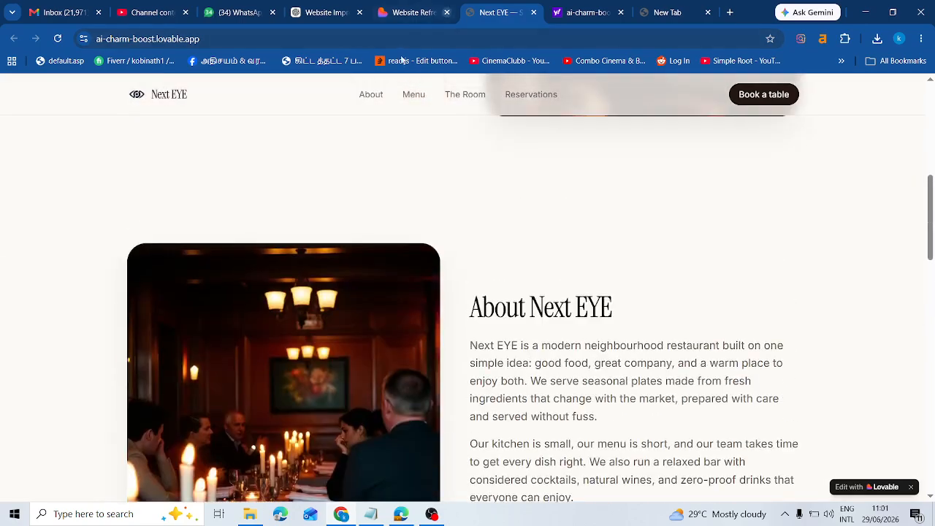
left_click(417, 99)
left_click(465, 102)
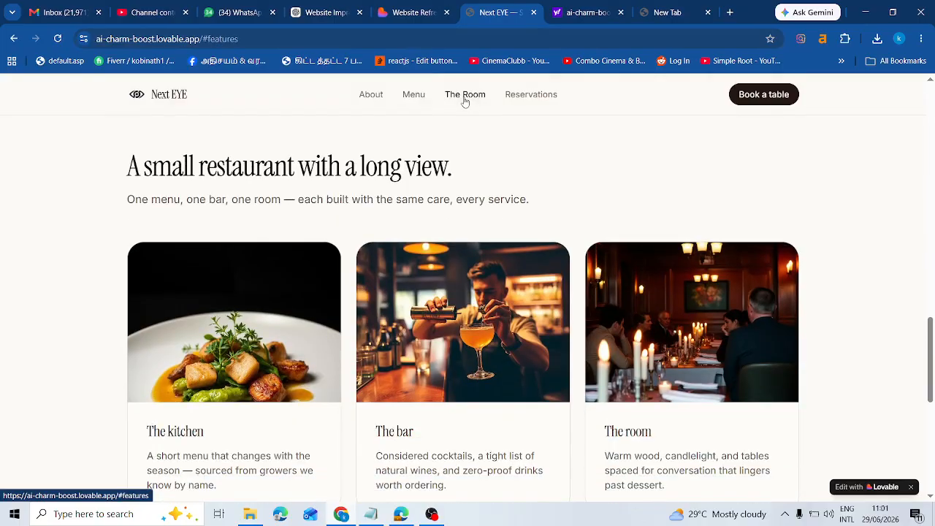
left_click(527, 97)
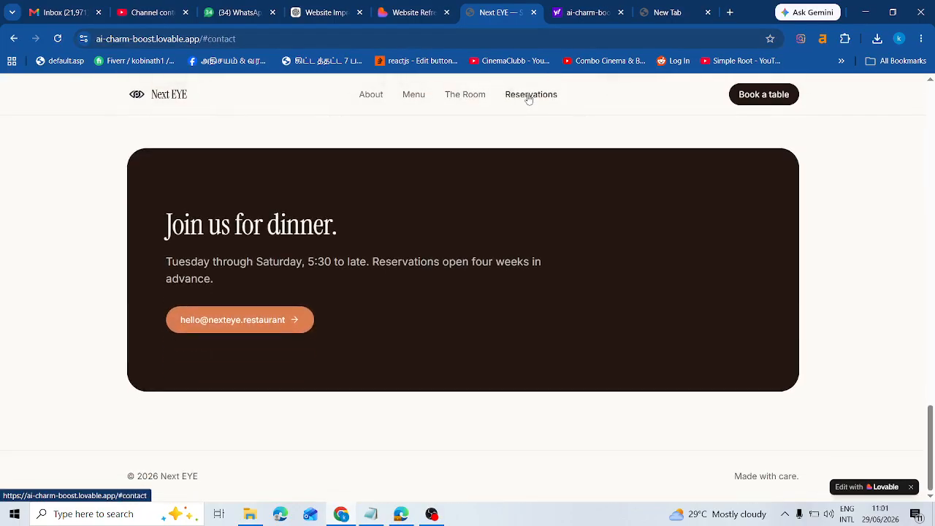
scroll(820, 240, "up", 20)
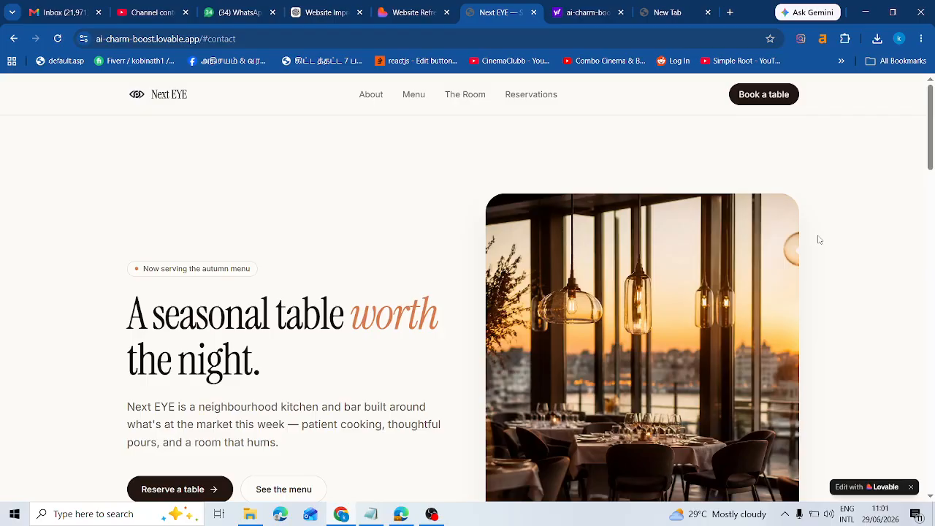
scroll(820, 240, "down", 8)
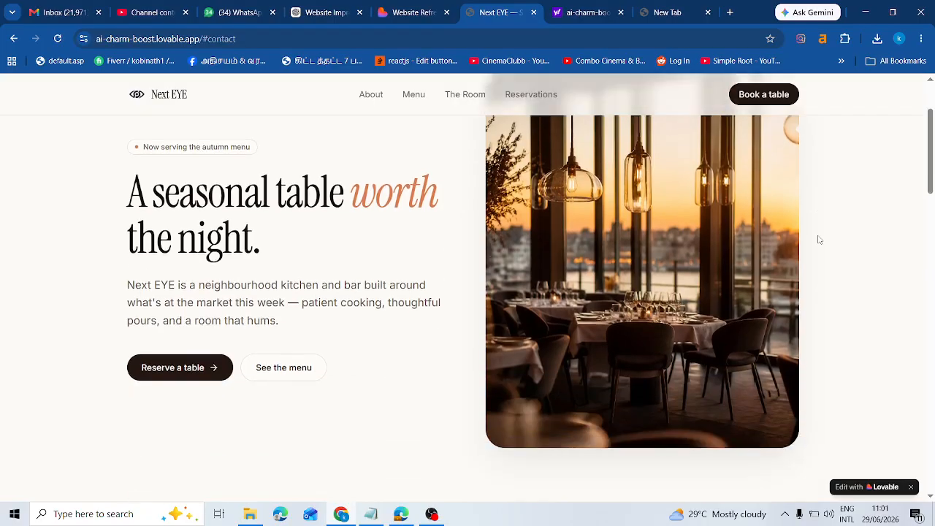
scroll(815, 230, "down", 10)
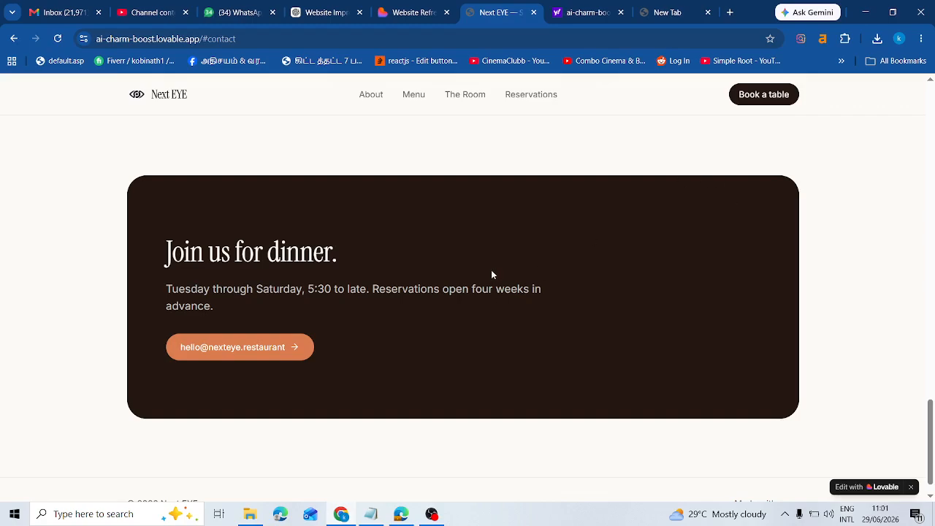
left_click(434, 514)
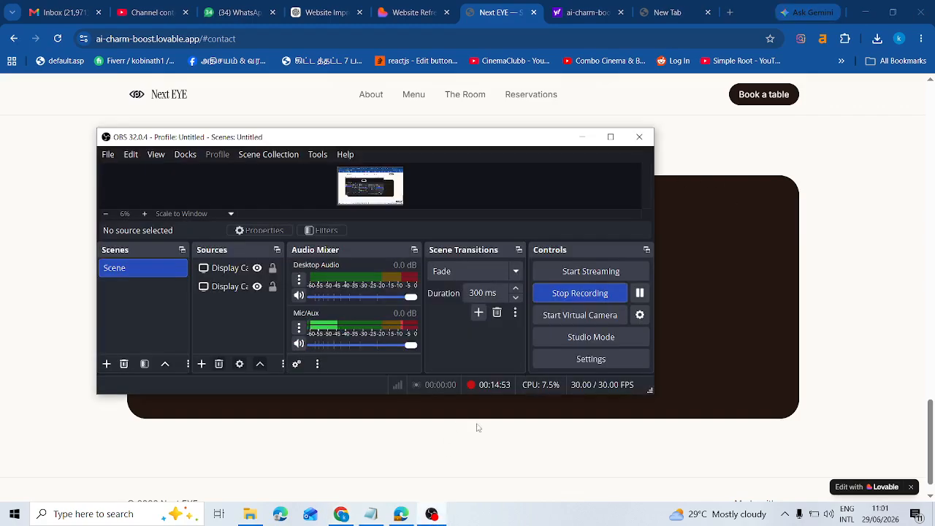